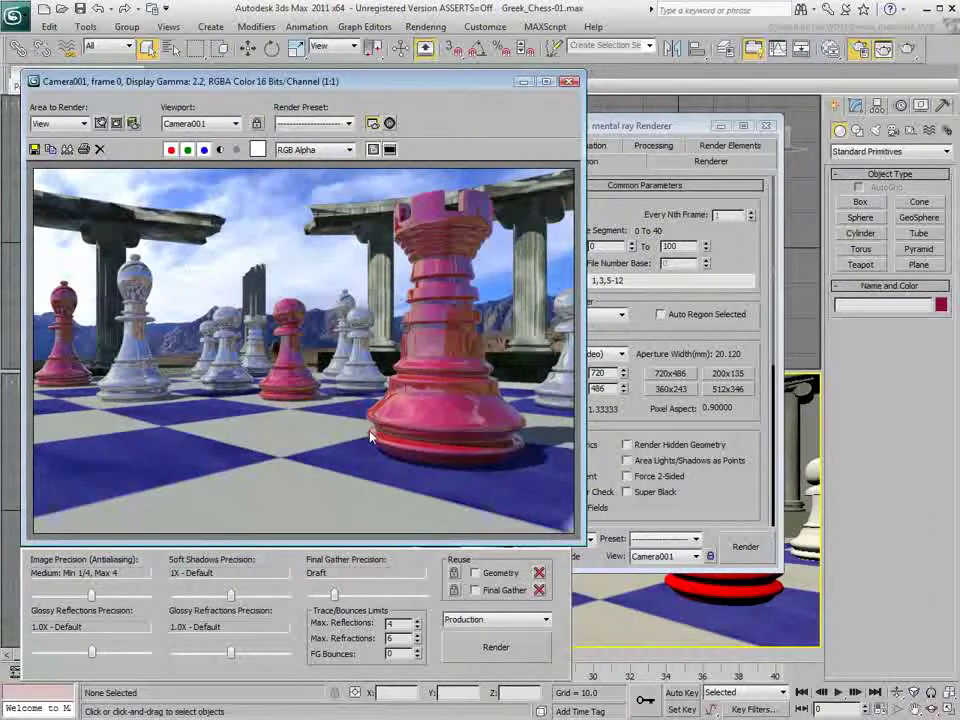
# Close the rendered frame and add a Diffuse render element in the render setup.
pyautogui.click(570, 82)
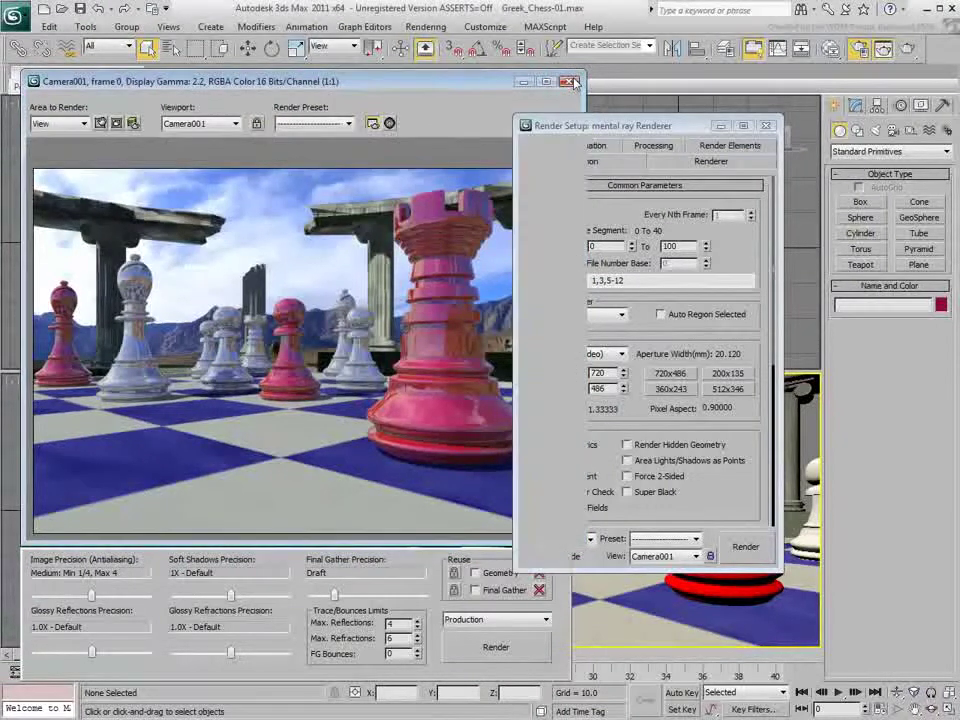
pyautogui.click(736, 147)
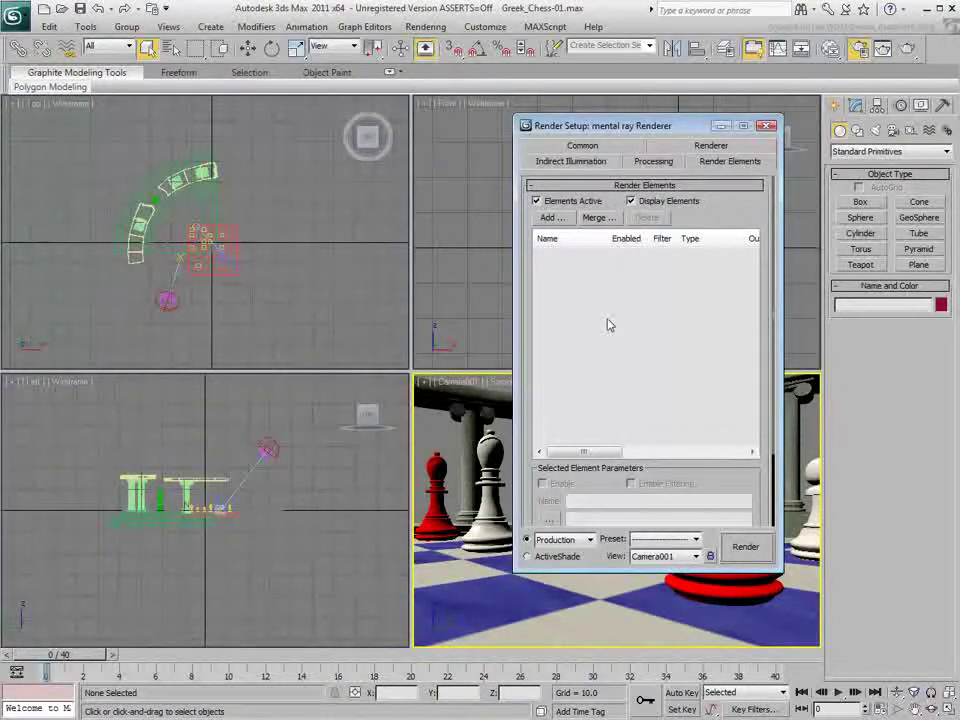
pyautogui.click(550, 218)
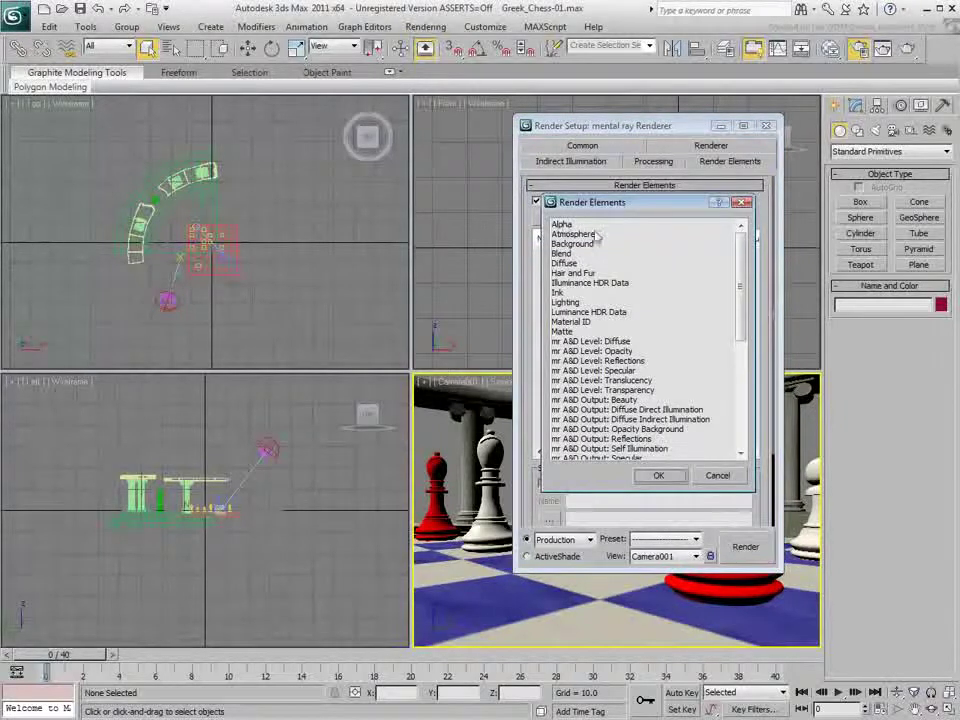
pyautogui.click(566, 263)
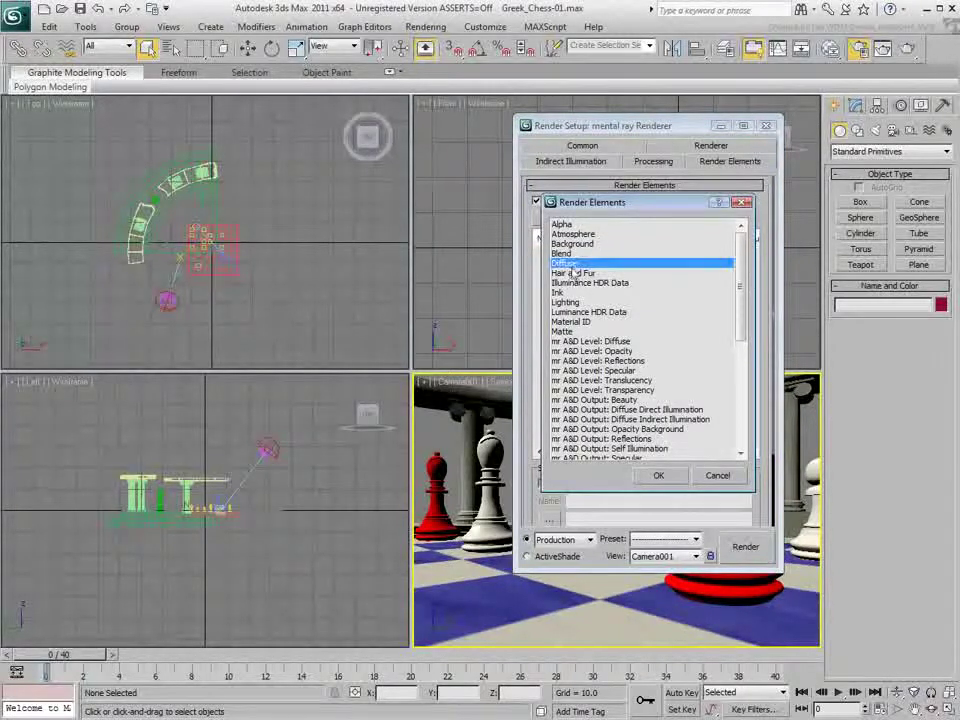
pyautogui.click(660, 474)
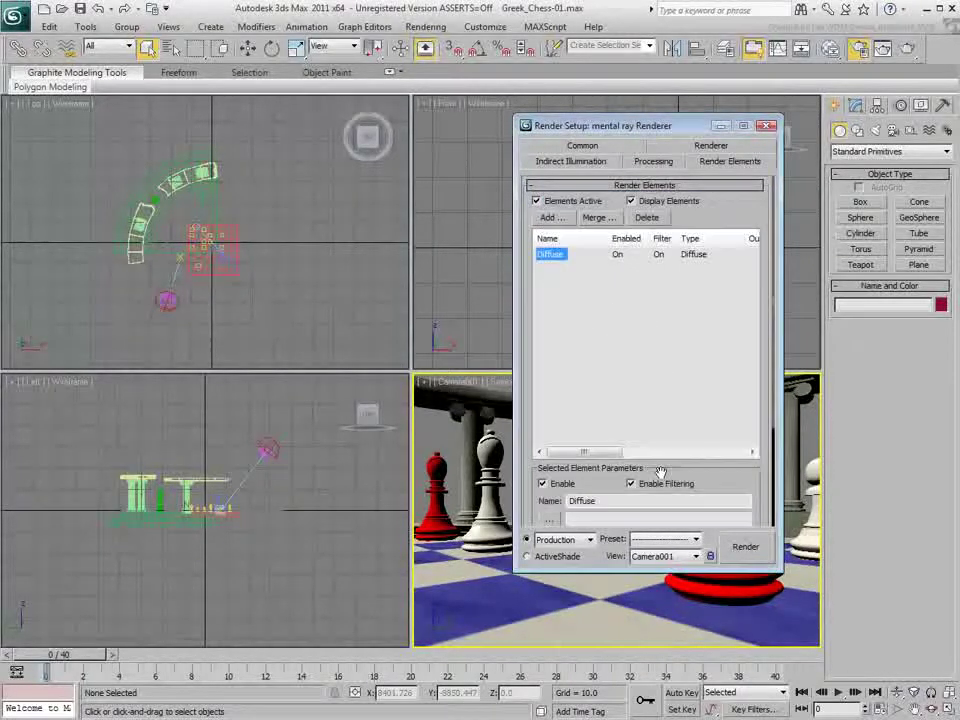
# Add a Lighting render element to the render elements list.
pyautogui.click(551, 218)
pyautogui.click(565, 302)
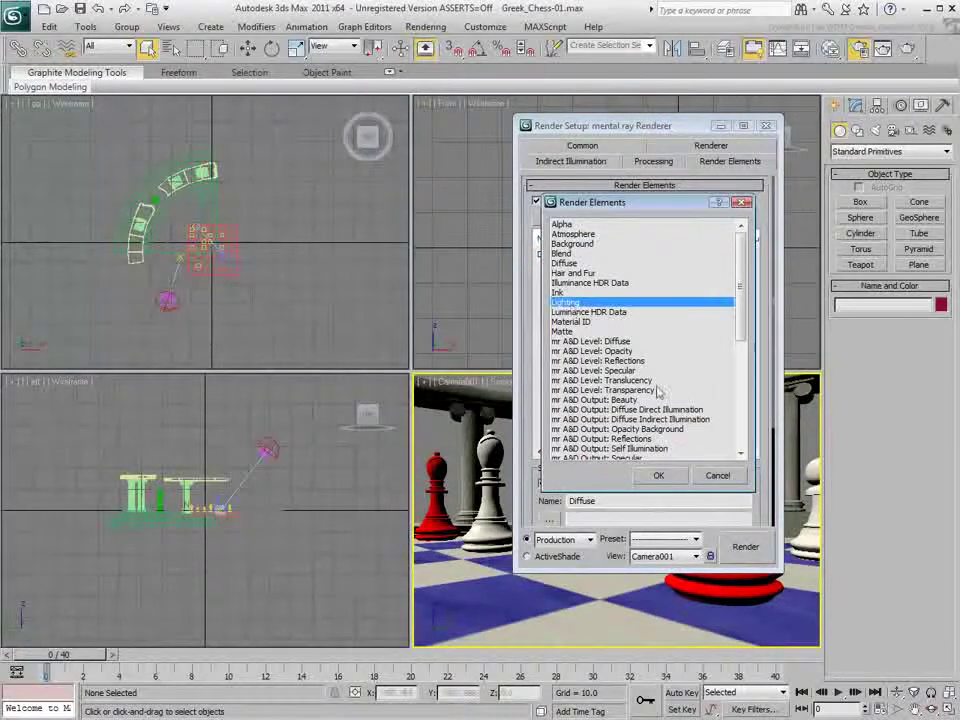
pyautogui.click(658, 475)
# Switch the Lighting element's Direct Light, Indirect Light and Shadows options off and back on.
pyautogui.moveTo(760, 429); pyautogui.dragTo(750, 260)
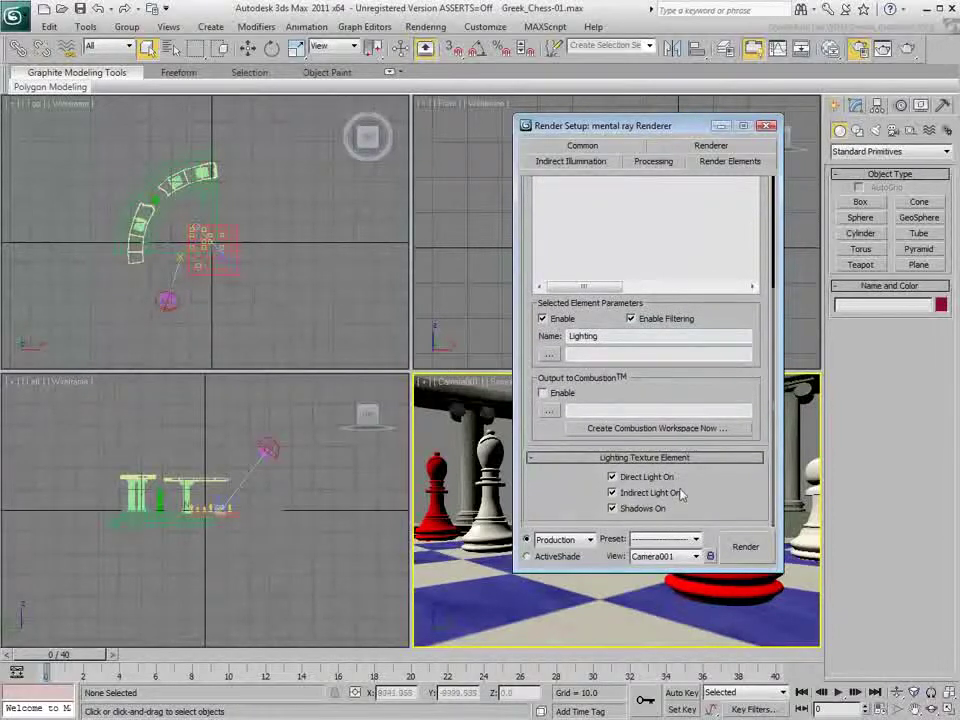
pyautogui.click(612, 477)
pyautogui.click(612, 493)
pyautogui.click(612, 509)
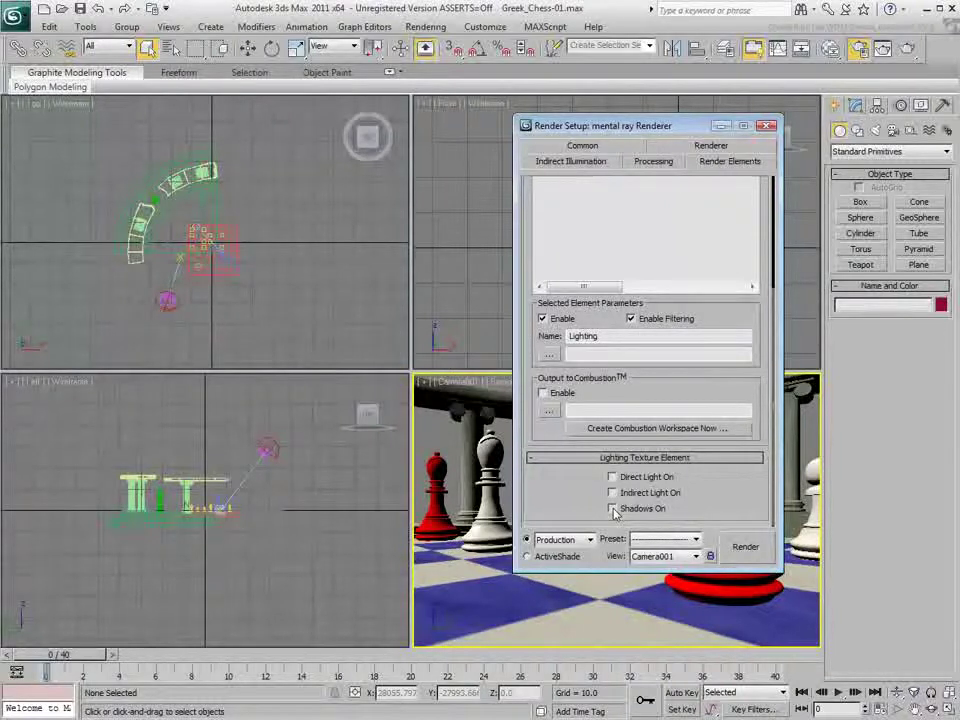
pyautogui.click(612, 509)
pyautogui.click(612, 493)
pyautogui.click(612, 477)
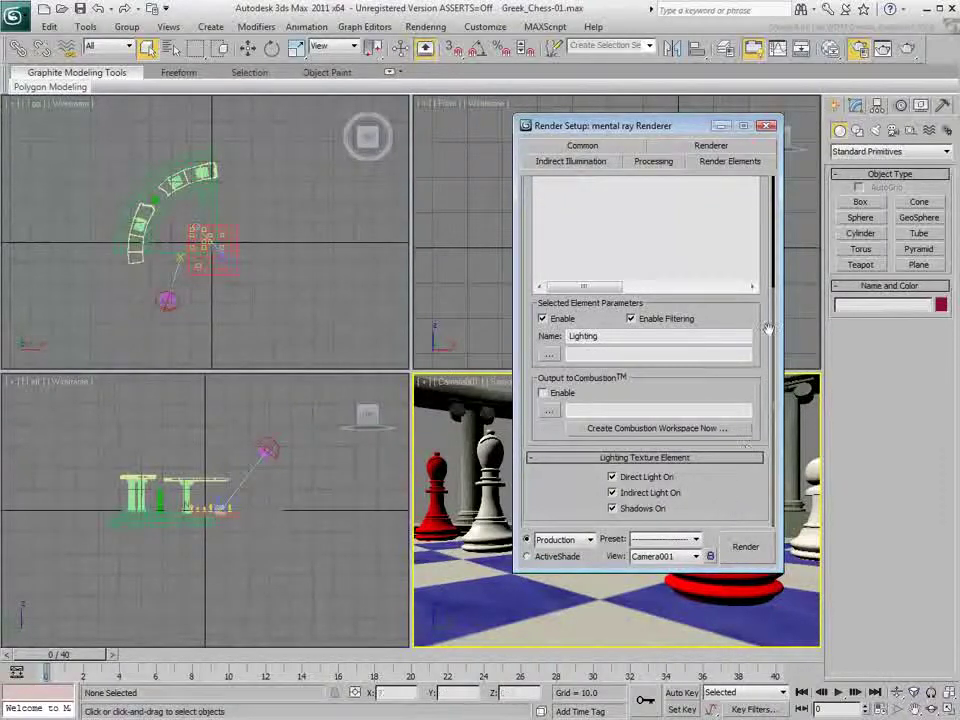
# Add a Background render element to the render elements list.
pyautogui.scroll(5, 747, 452)
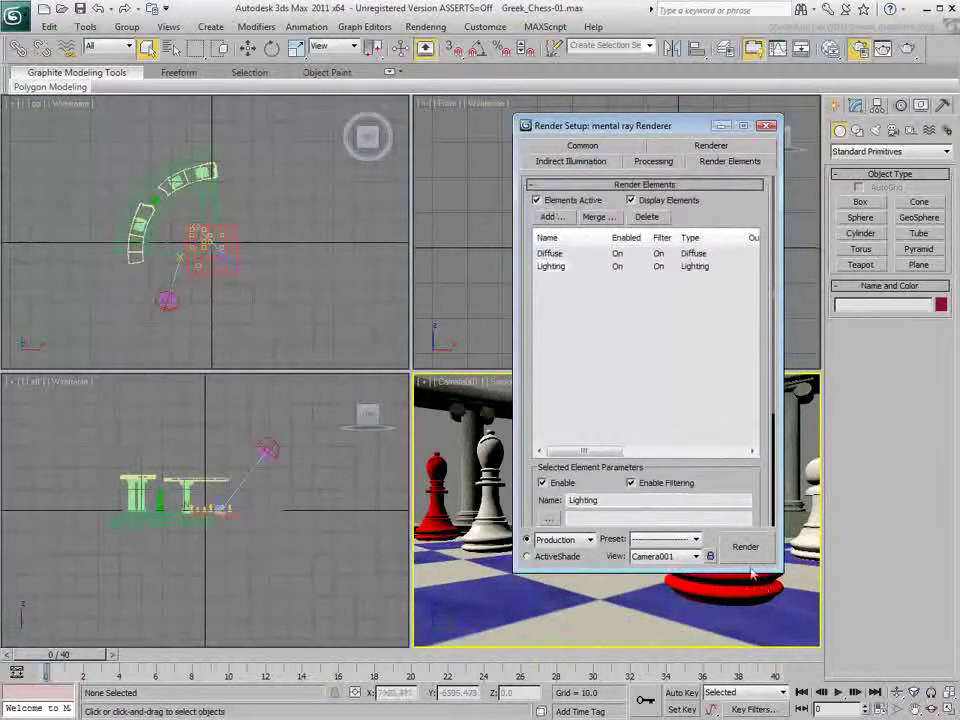
pyautogui.click(551, 216)
pyautogui.click(574, 244)
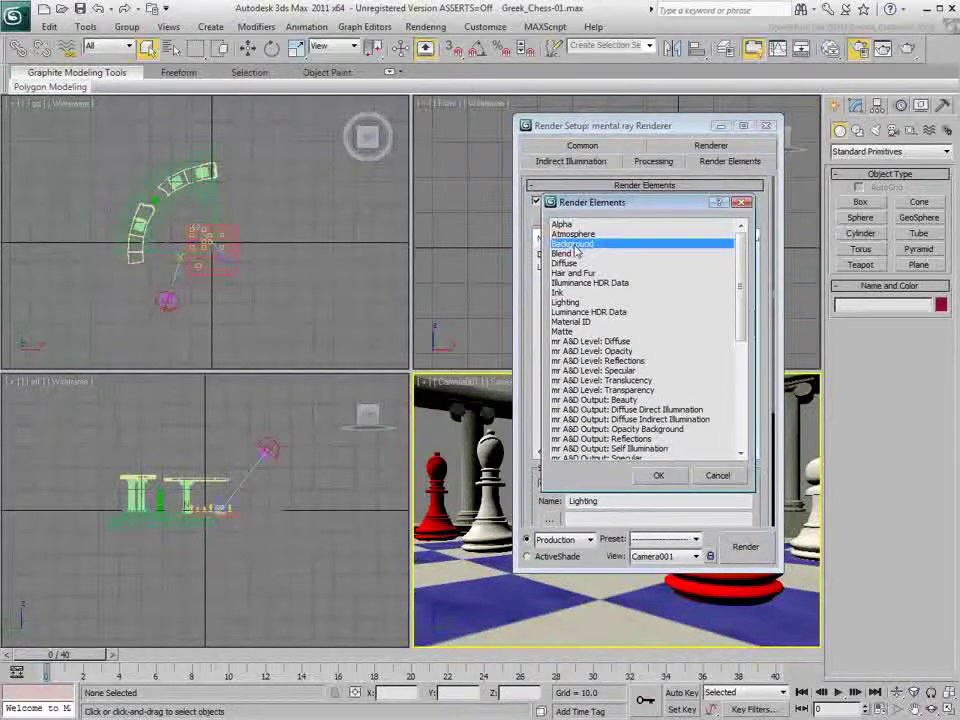
pyautogui.click(658, 475)
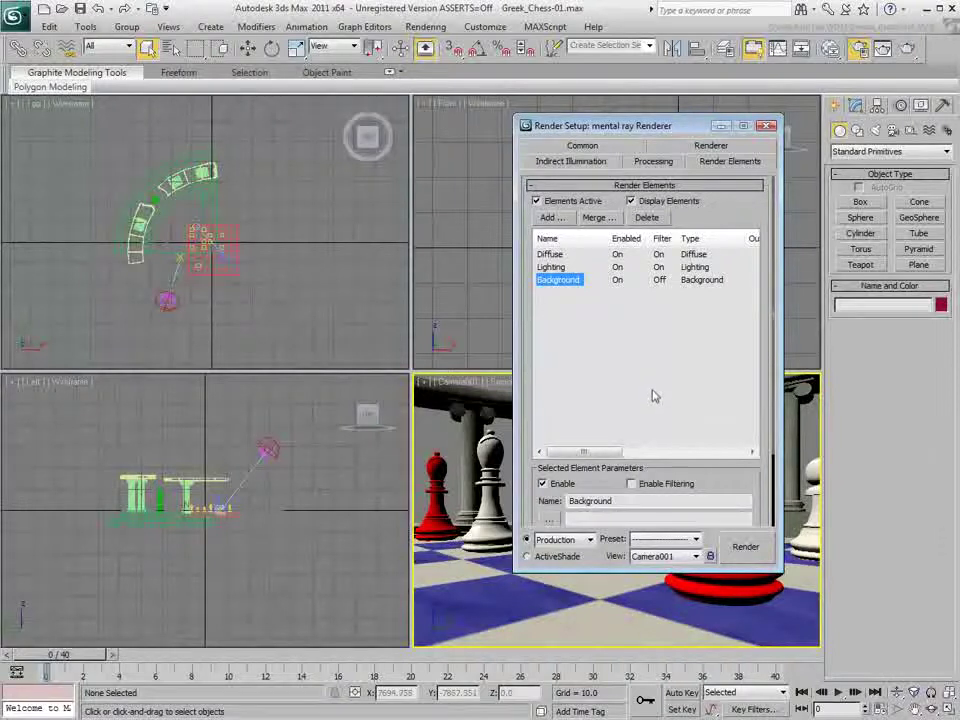
# Add a Matte render element and rename it Matte-Rook.
pyautogui.click(561, 220)
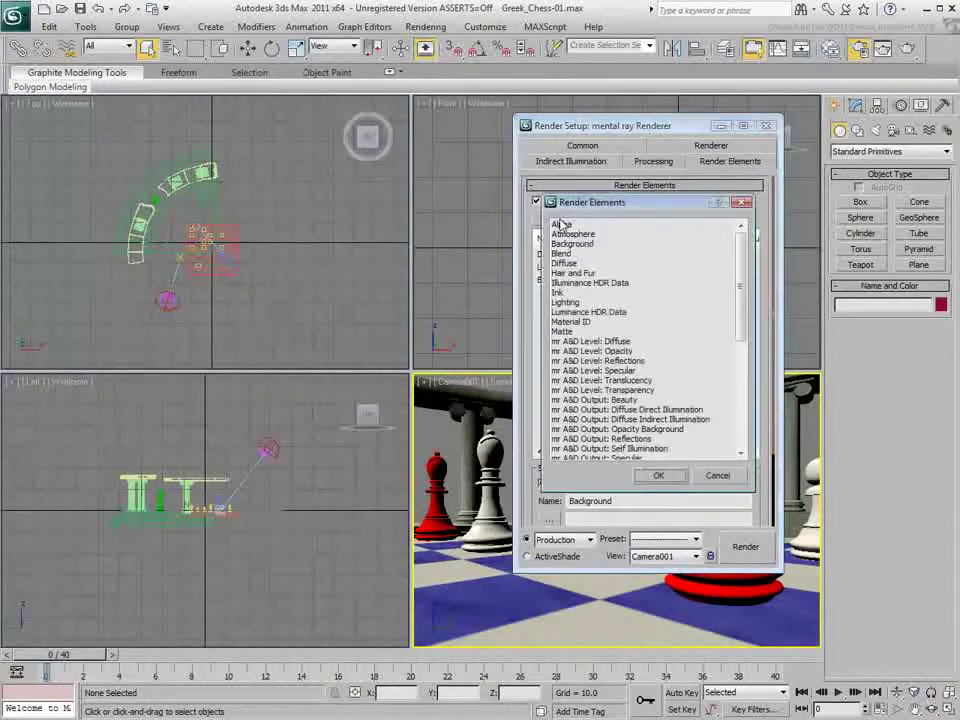
pyautogui.click(568, 332)
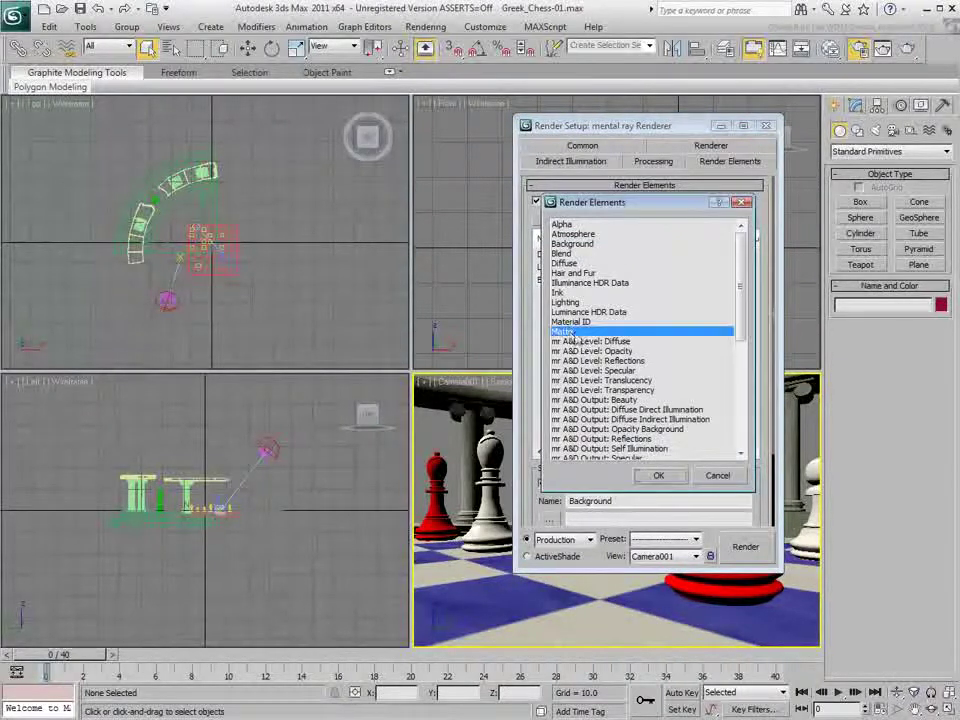
pyautogui.click(658, 475)
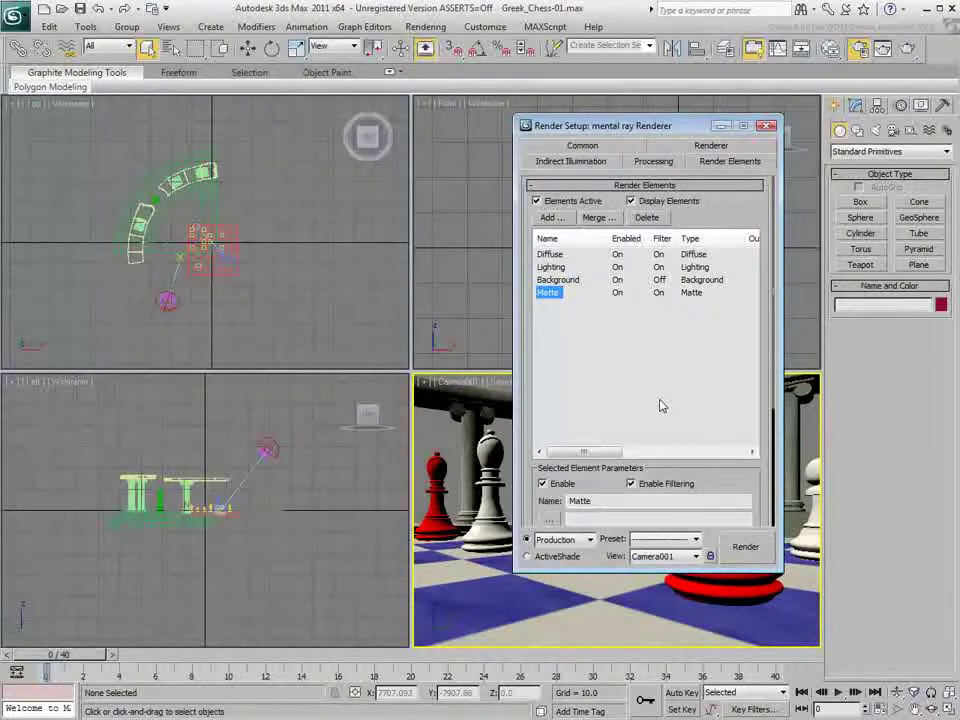
pyautogui.click(600, 500)
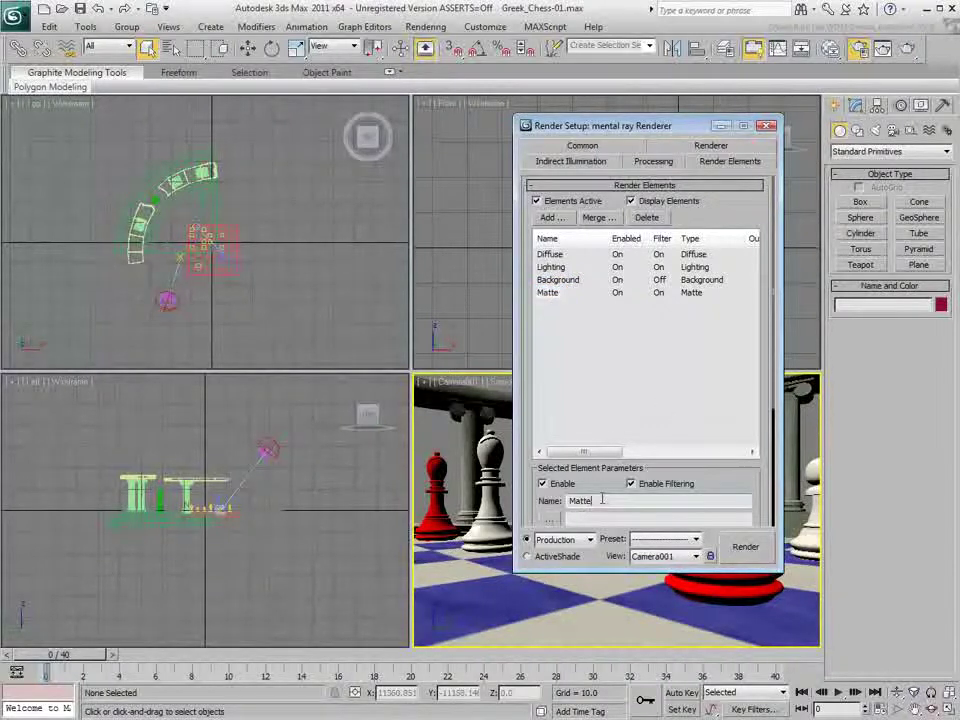
pyautogui.write('-Rook')
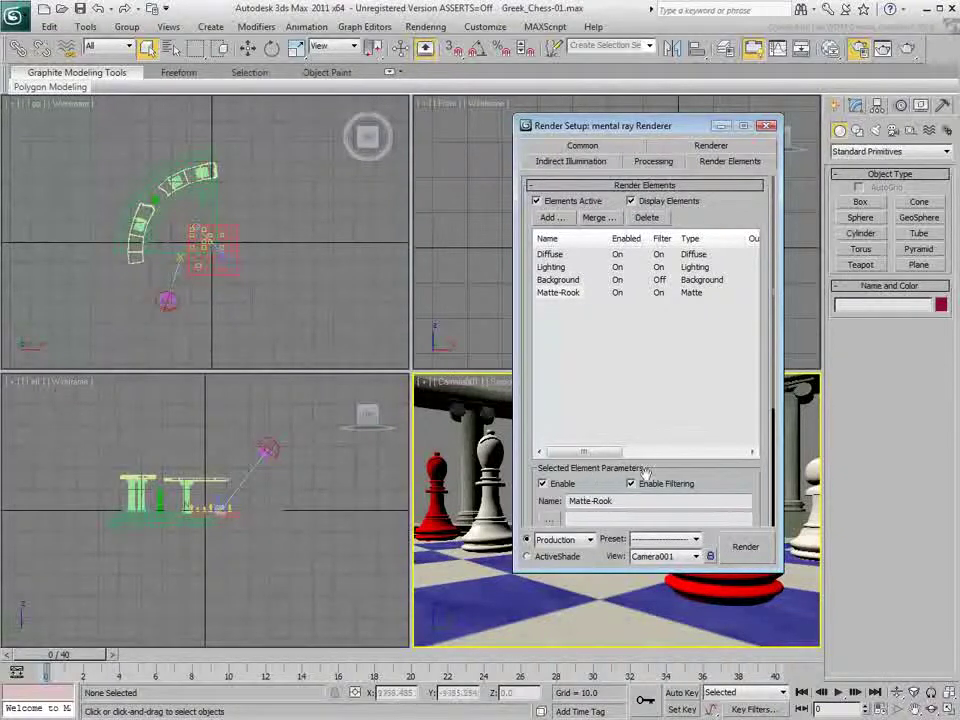
# Enable the Include option of the Matte-Rook element and include only the Rook object in it.
pyautogui.scroll(-5, 763, 244)
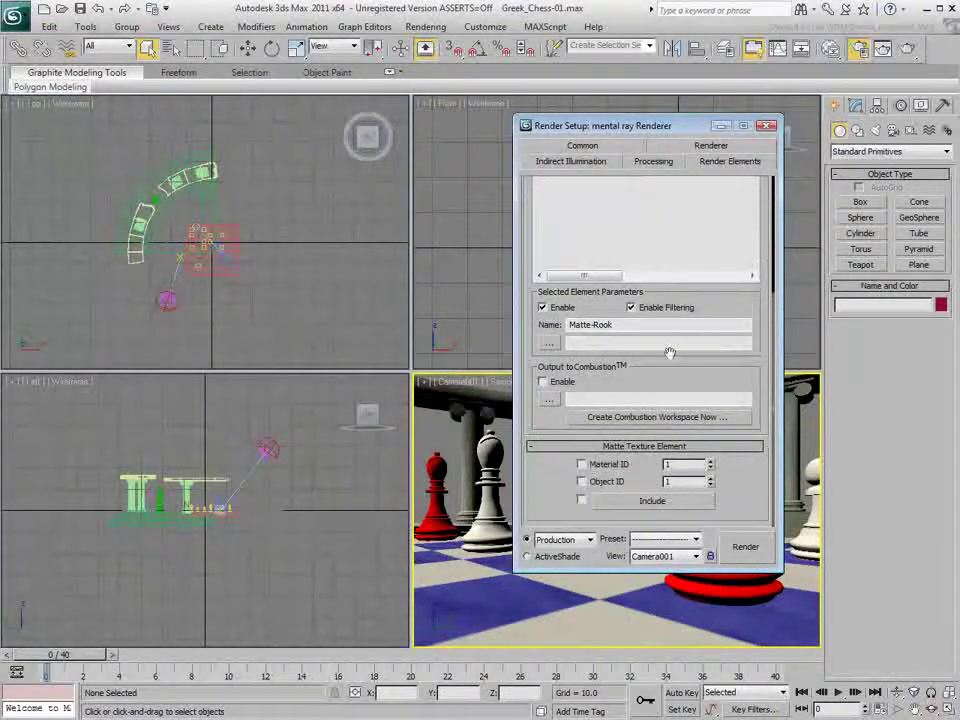
pyautogui.click(581, 500)
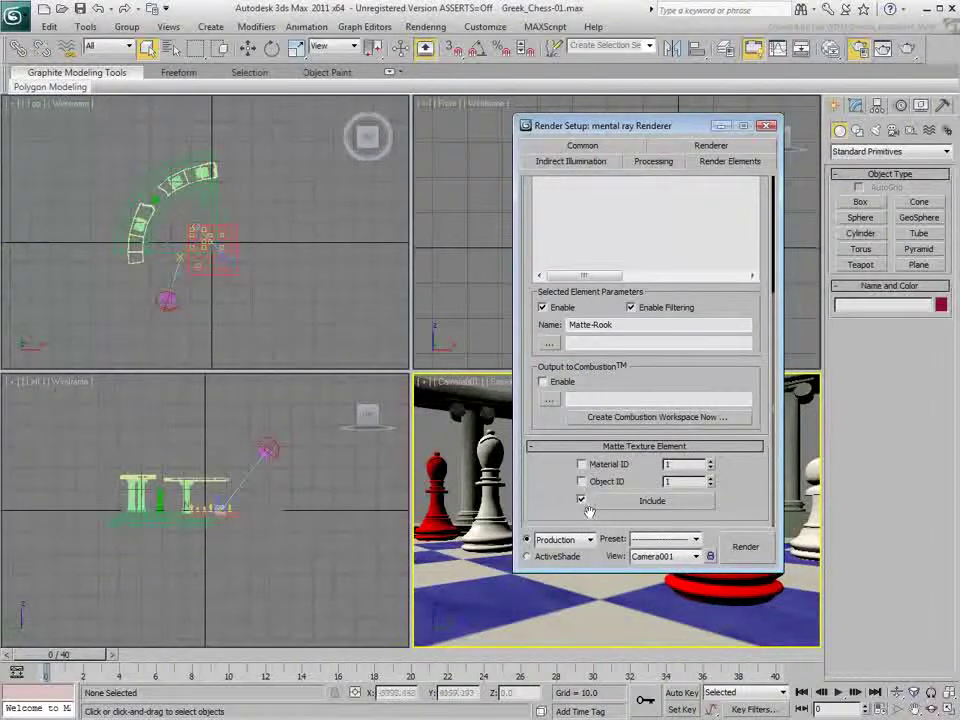
pyautogui.click(652, 500)
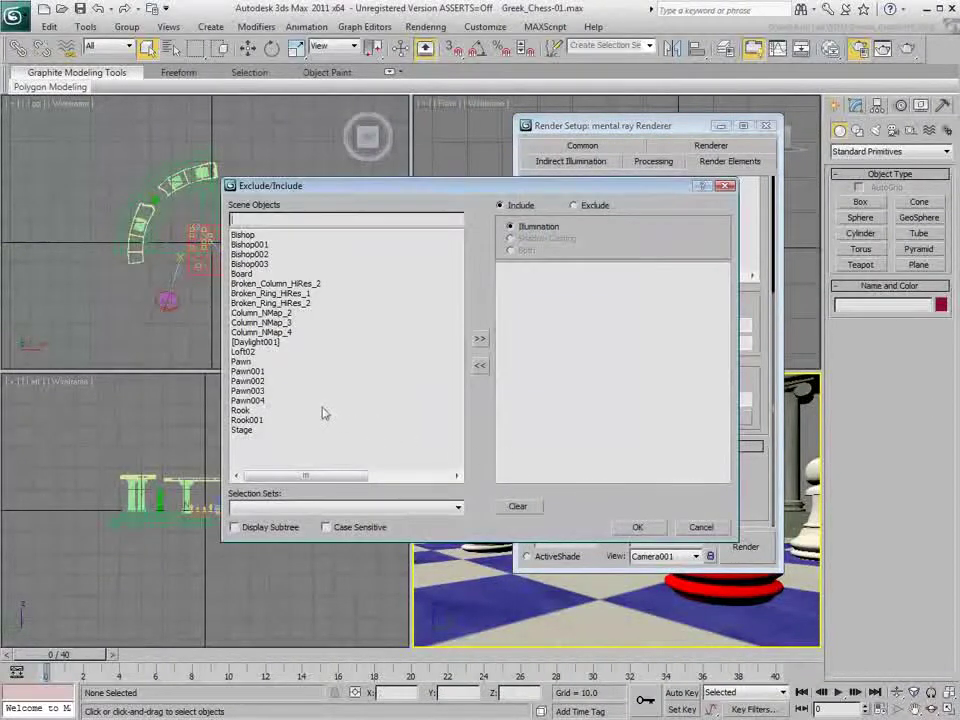
pyautogui.click(238, 411)
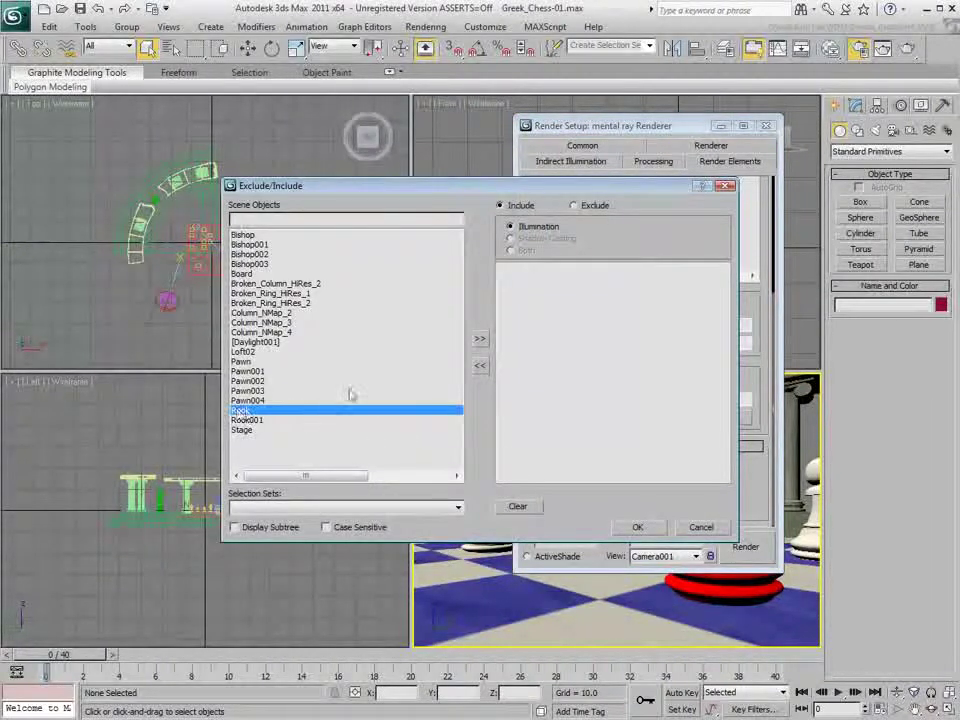
pyautogui.click(480, 343)
pyautogui.click(638, 527)
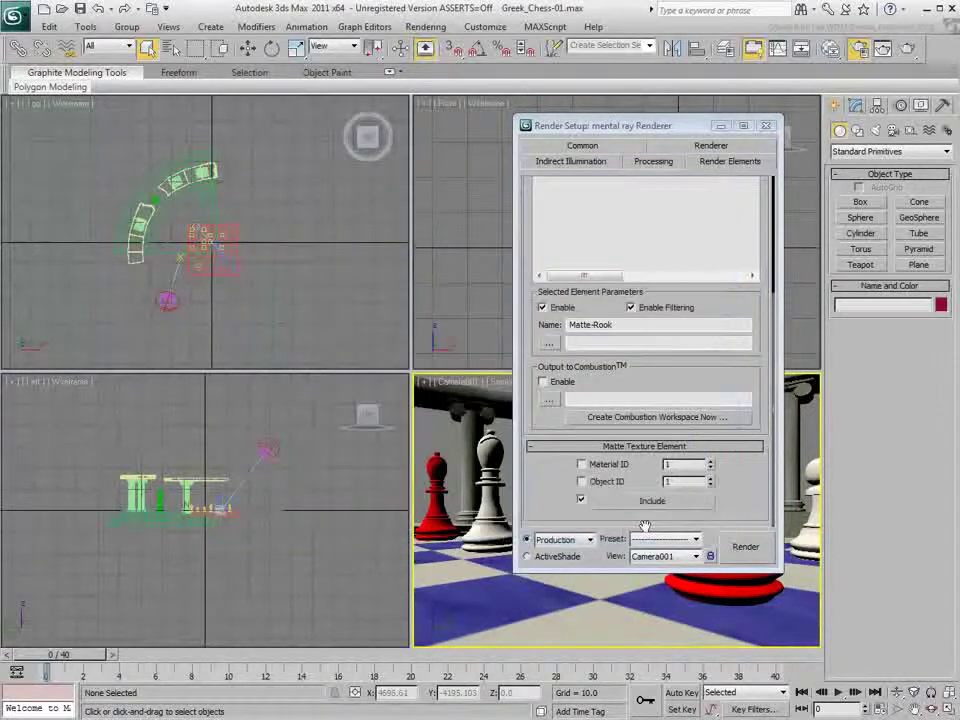
# Add a Reflection render element to the render elements list.
pyautogui.moveTo(765, 379); pyautogui.dragTo(769, 565)
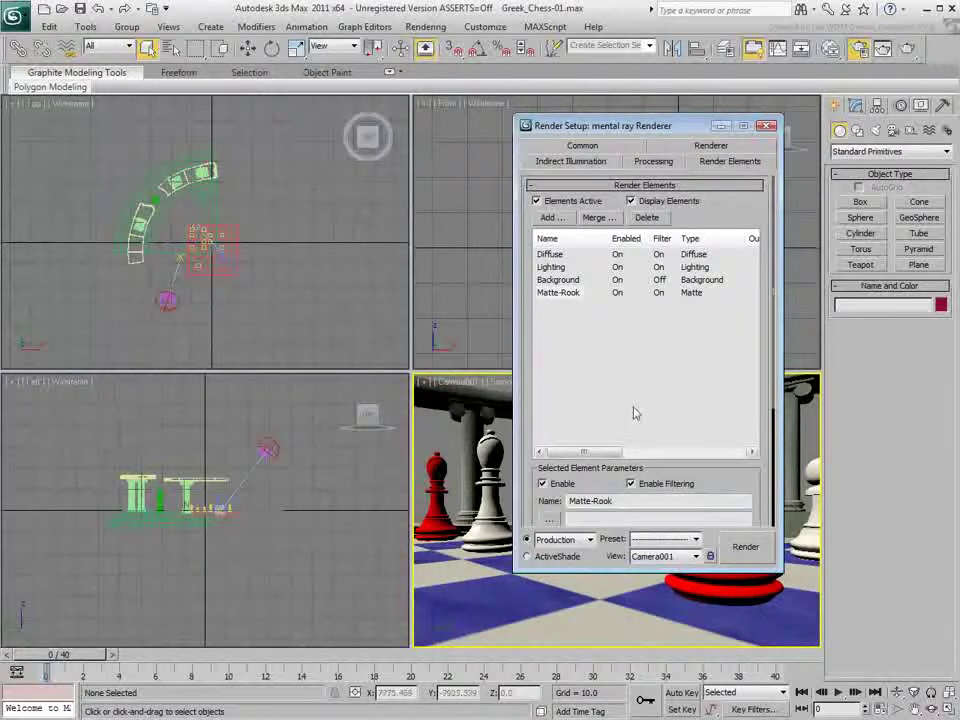
pyautogui.click(553, 217)
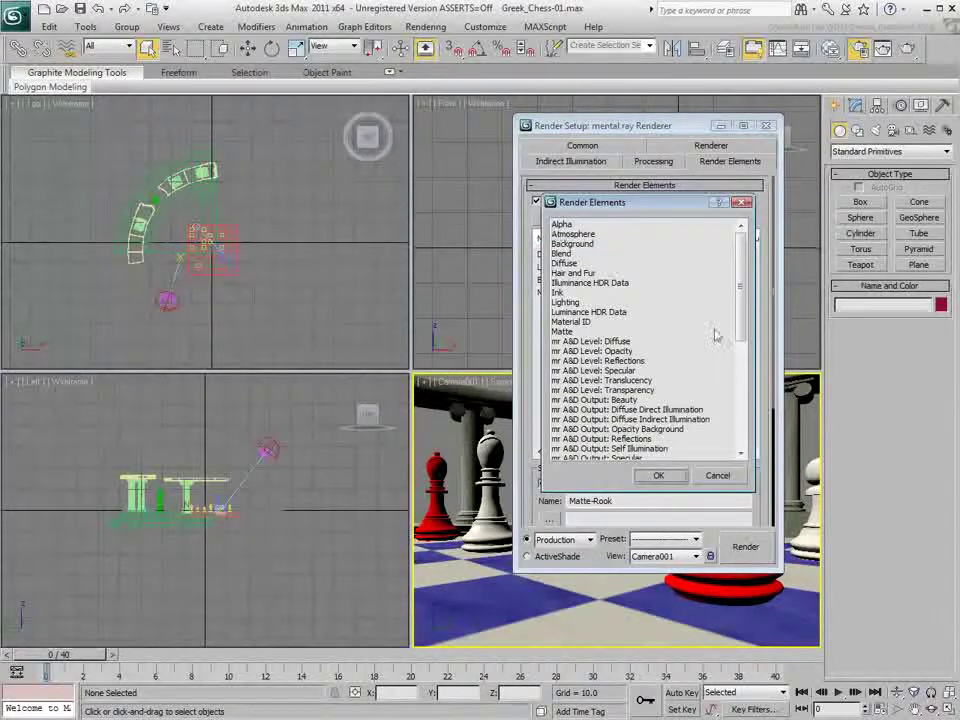
pyautogui.scroll(-8, 716, 337)
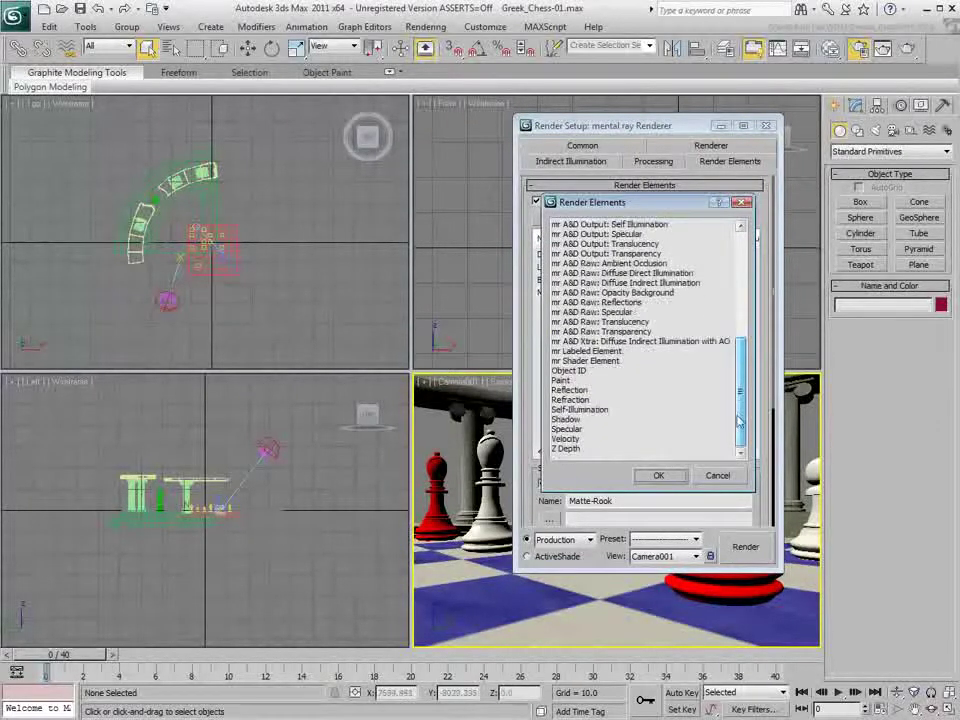
pyautogui.click(568, 390)
pyautogui.click(658, 475)
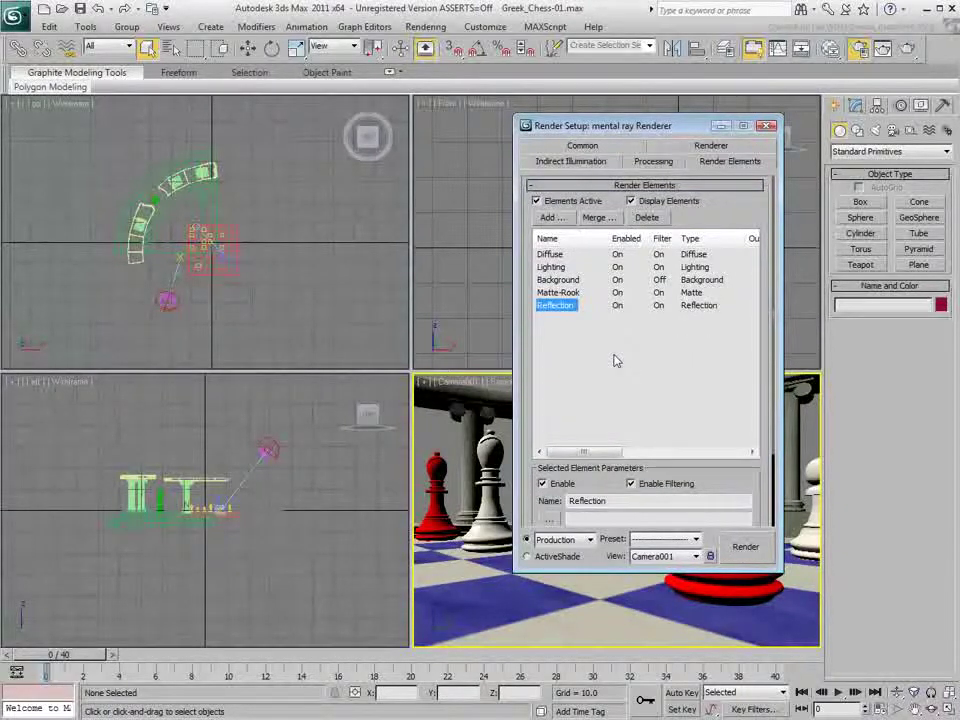
# Add an mr Shader Element to the render elements list.
pyautogui.click(553, 217)
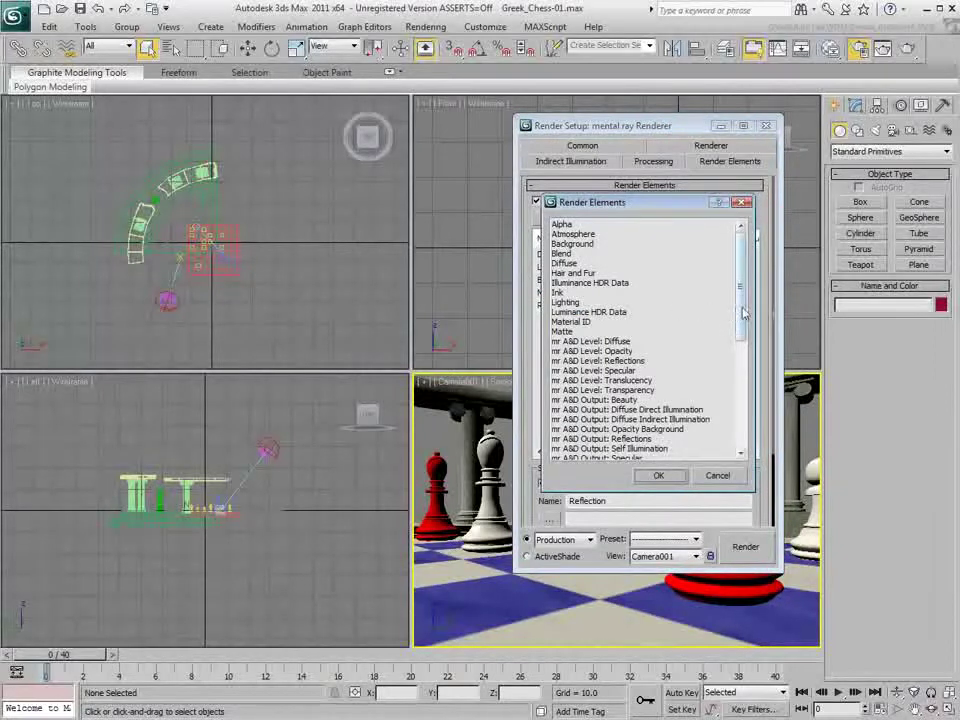
pyautogui.scroll(-8, 736, 315)
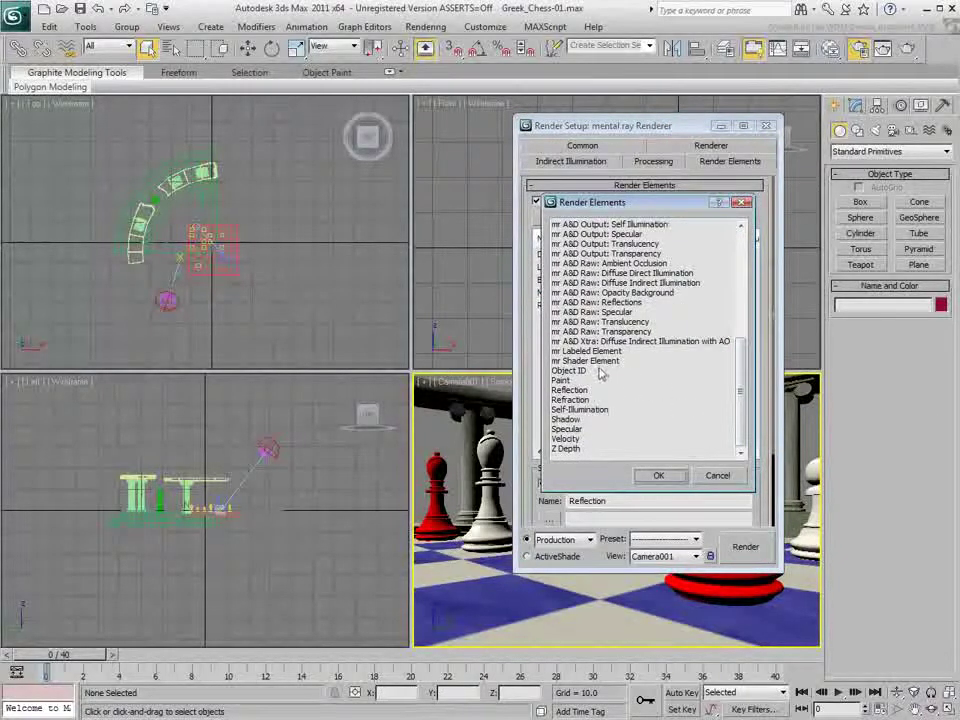
pyautogui.click(590, 361)
pyautogui.click(658, 475)
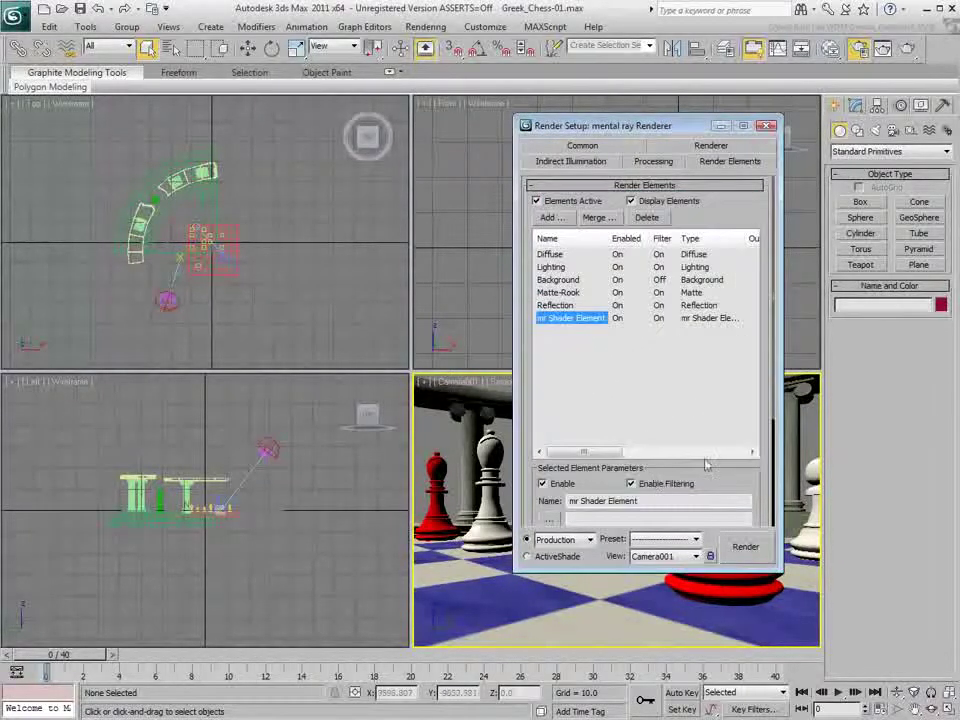
# Assign the mental ray Ambient/Reflective Occlusion map as the shader of the mr Shader Element.
pyautogui.moveTo(663, 471); pyautogui.dragTo(737, 303)
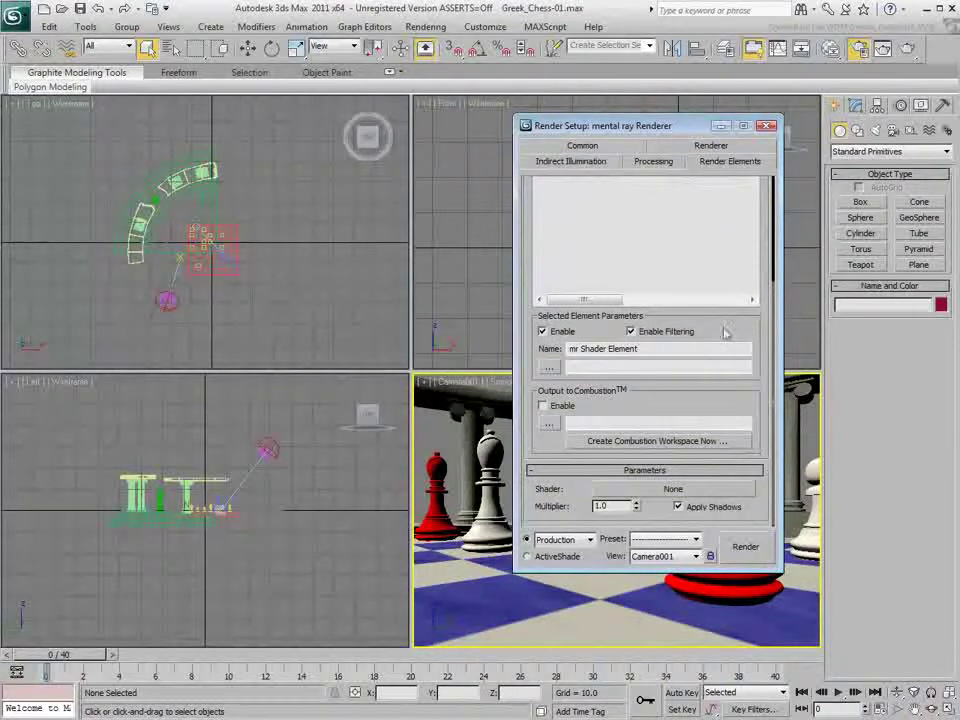
pyautogui.click(674, 490)
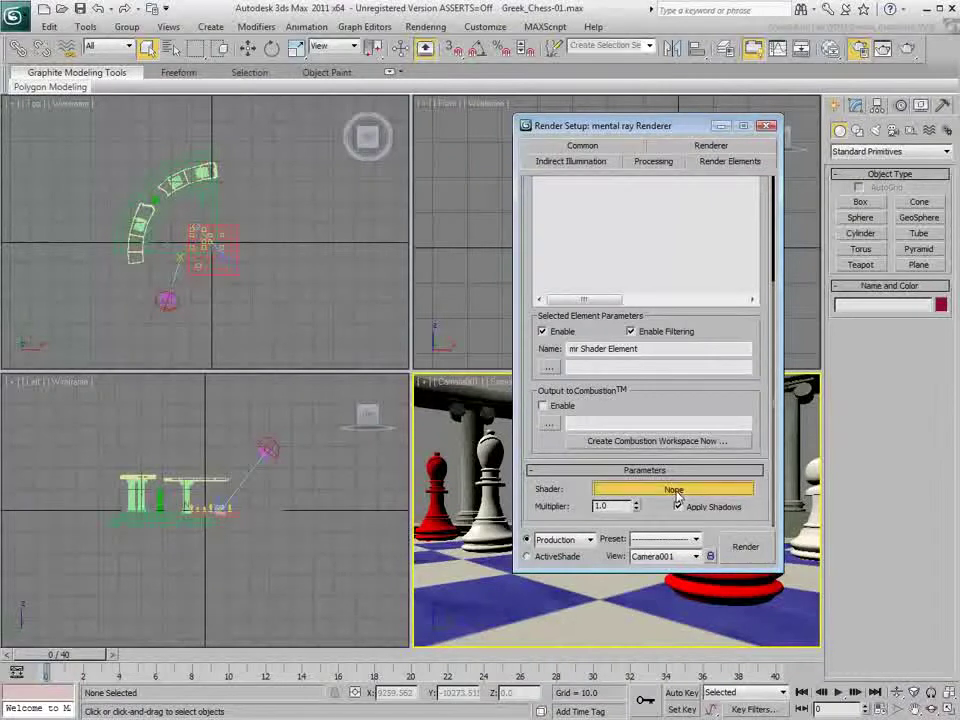
pyautogui.click(420, 218)
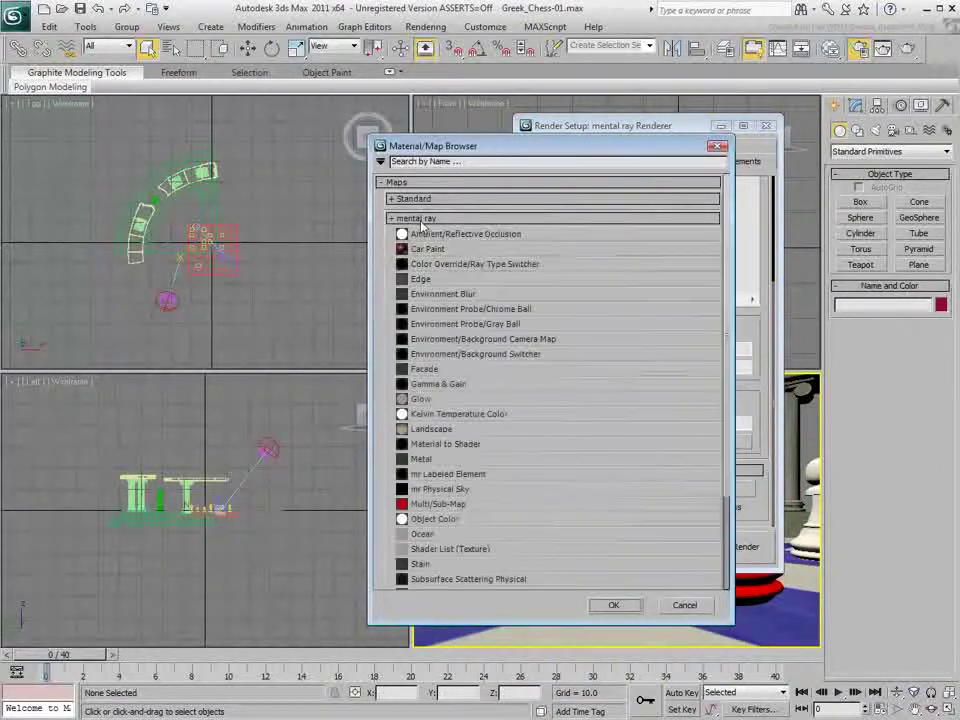
pyautogui.click(441, 236)
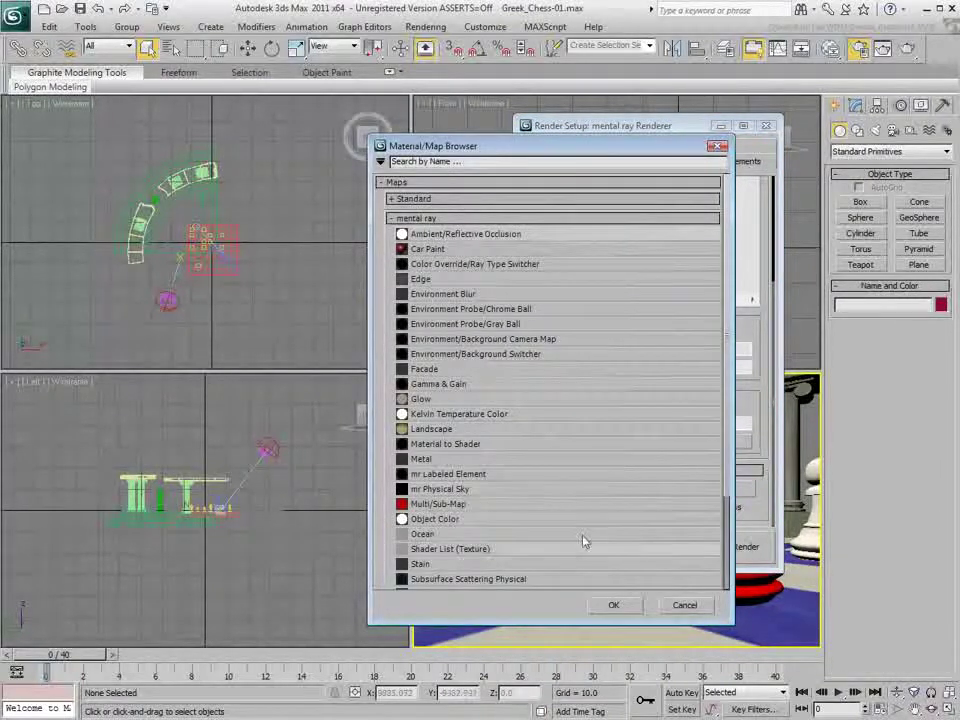
pyautogui.click(614, 604)
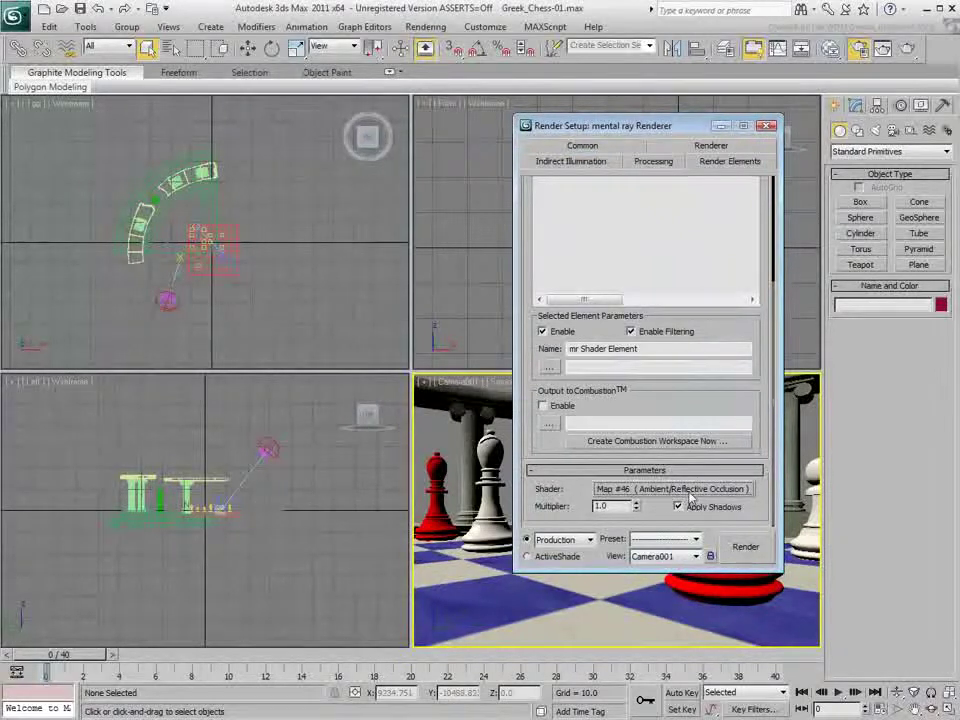
# Place the mr Shader Element's Ambient/Reflective Occlusion map in the Slate Material Editor and open its parameters.
pyautogui.click(830, 49)
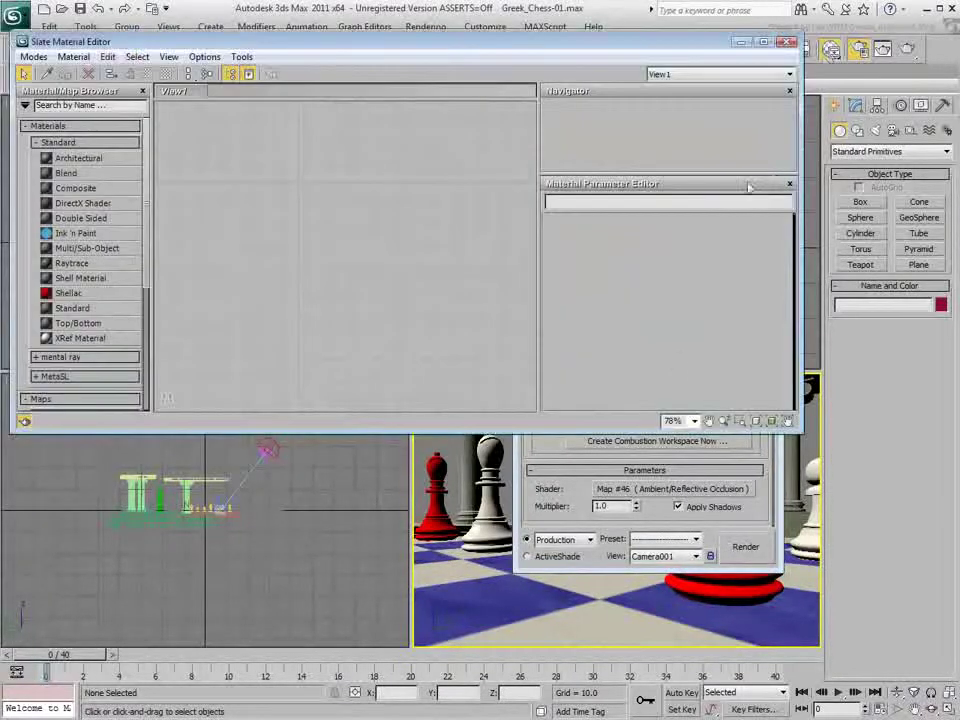
pyautogui.moveTo(663, 489); pyautogui.dragTo(358, 236)
pyautogui.click(376, 279)
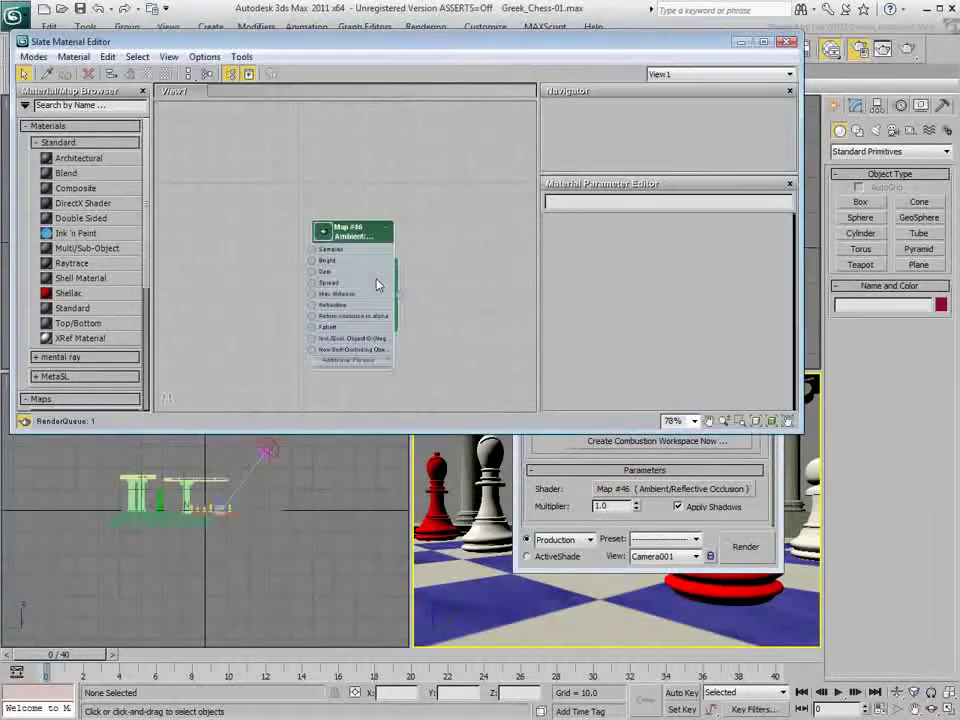
pyautogui.doubleClick(367, 237)
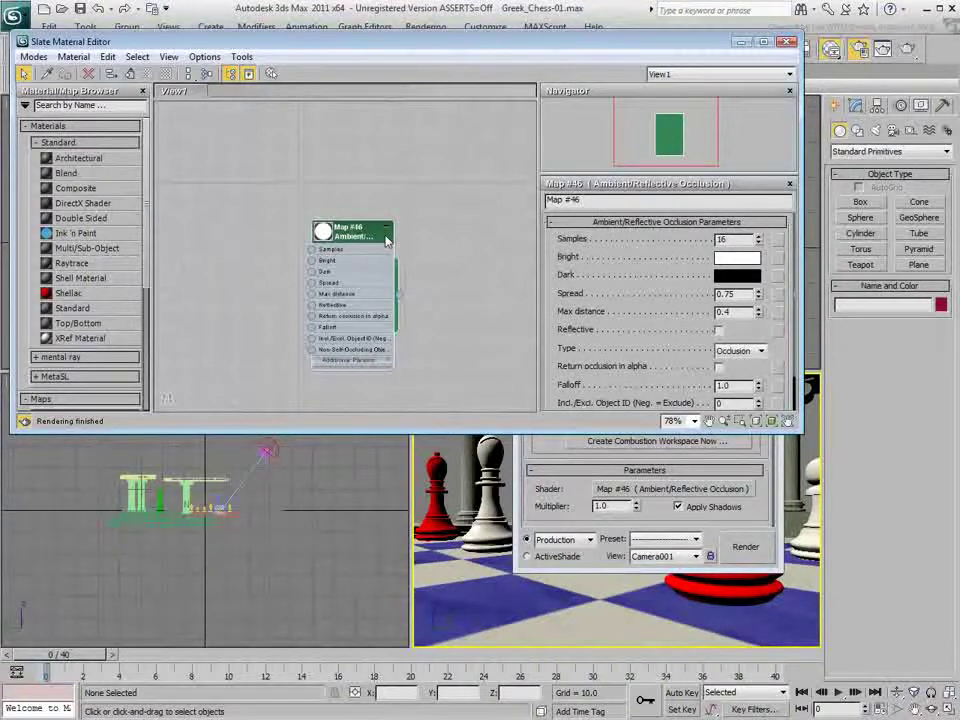
# Set the occlusion map's Max distance to 200 and close the material editor.
pyautogui.doubleClick(746, 313)
pyautogui.write('200')
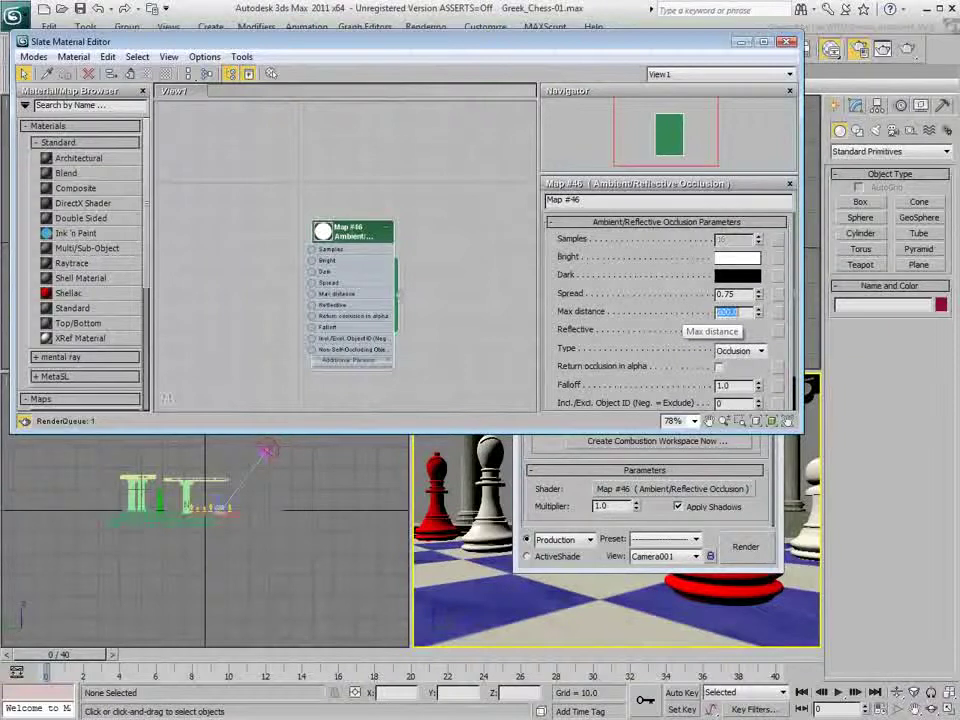
pyautogui.press('Return')
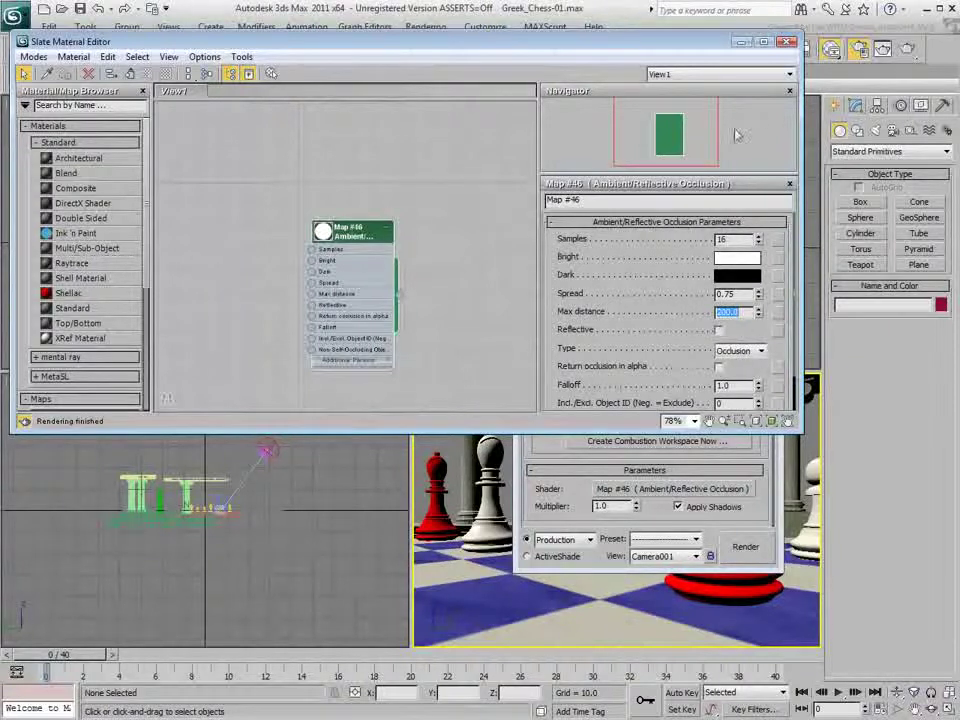
pyautogui.click(786, 42)
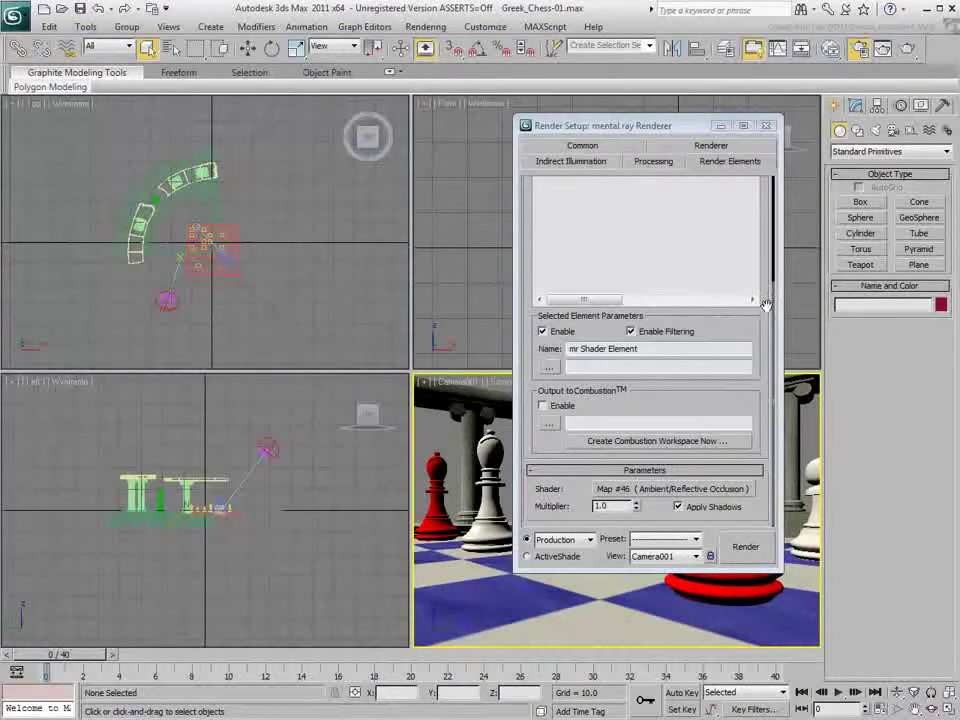
# Add a Z Depth element to the render elements list.
pyautogui.scroll(4, 766, 304)
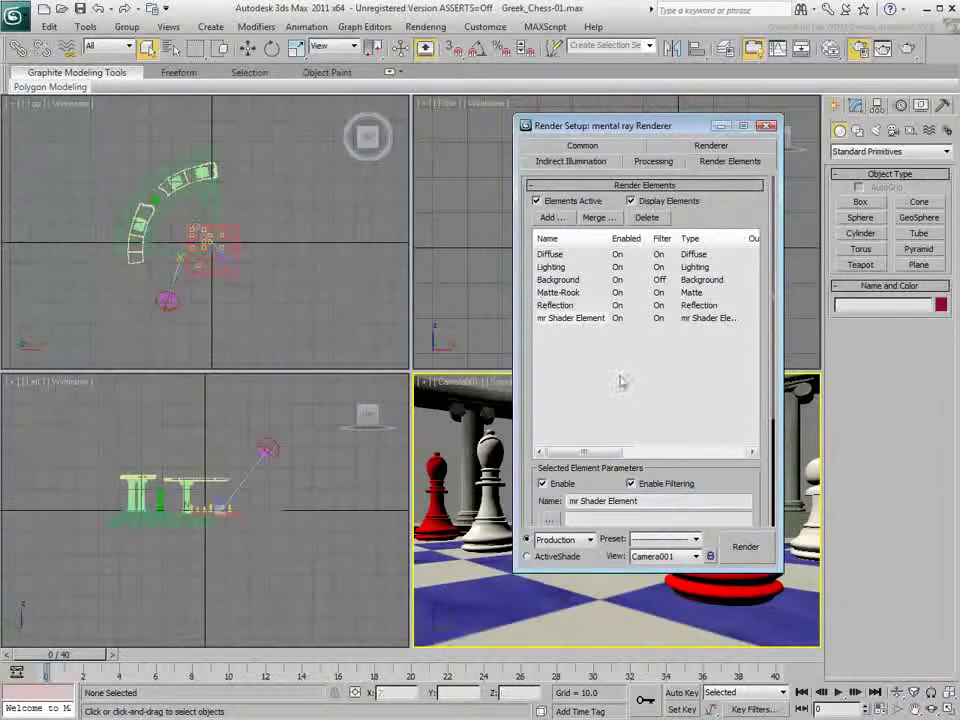
pyautogui.click(550, 217)
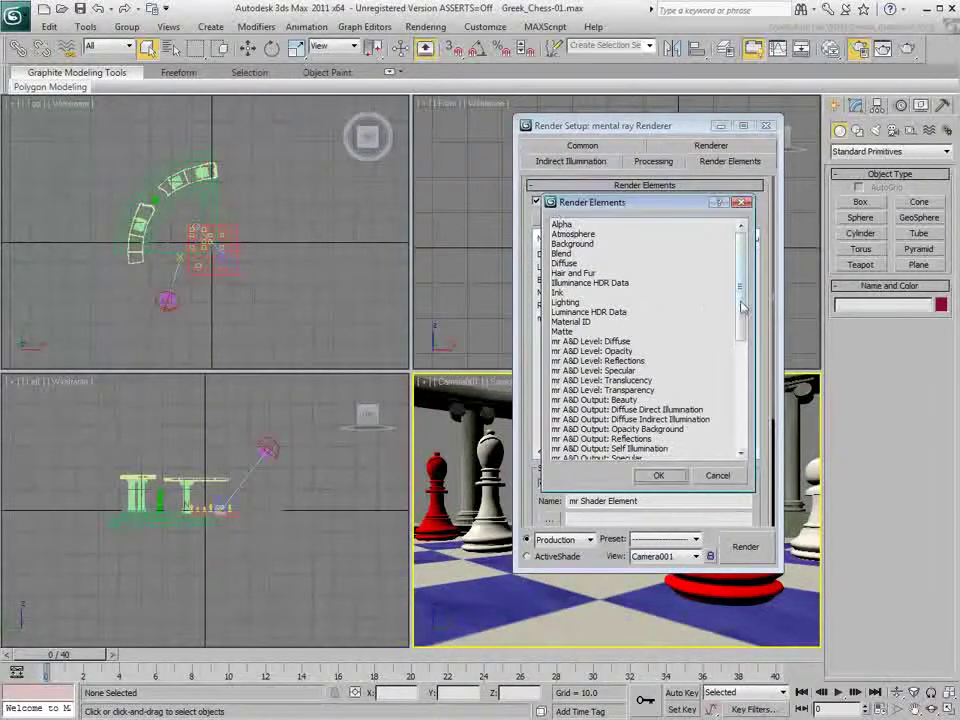
pyautogui.scroll(-8, 640, 320)
pyautogui.click(566, 449)
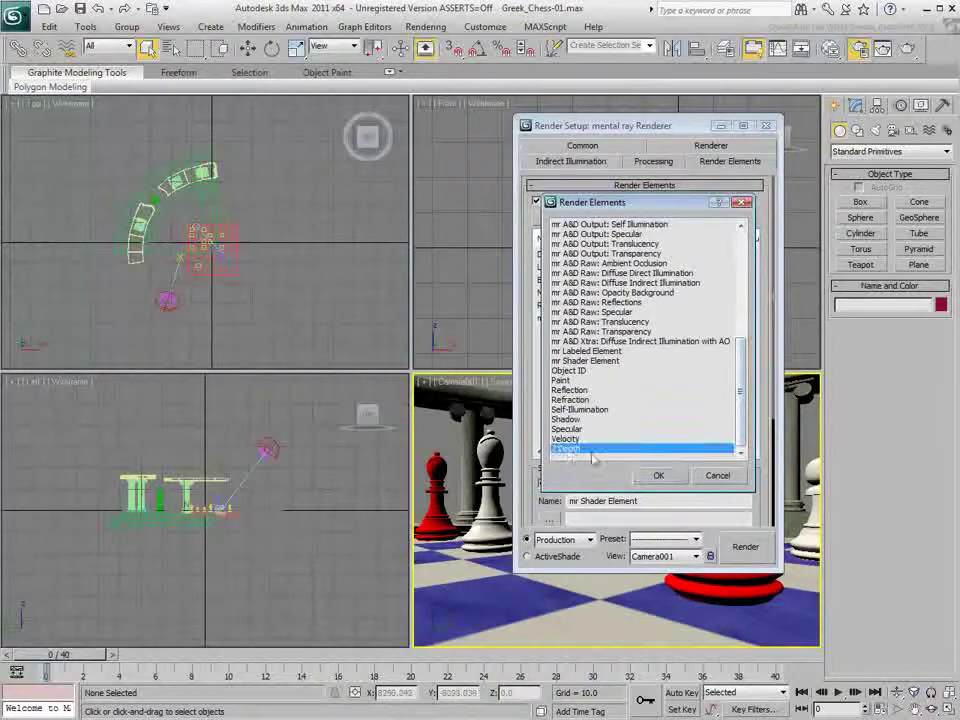
pyautogui.click(659, 476)
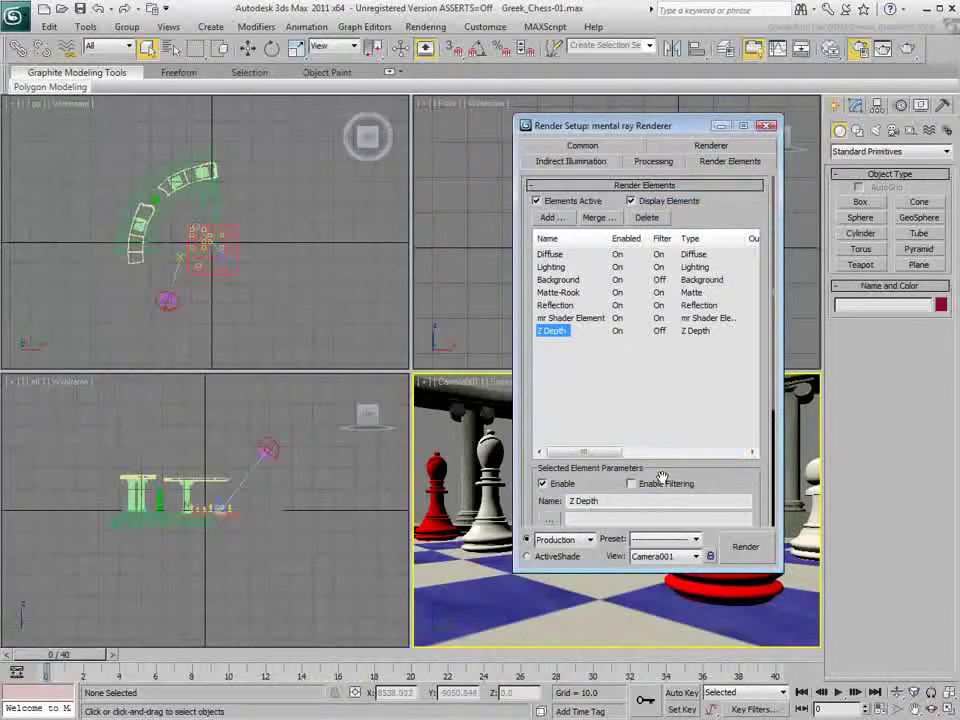
# Set the Z Max of the Z Depth element to 20000.
pyautogui.moveTo(662, 478); pyautogui.dragTo(737, 284)
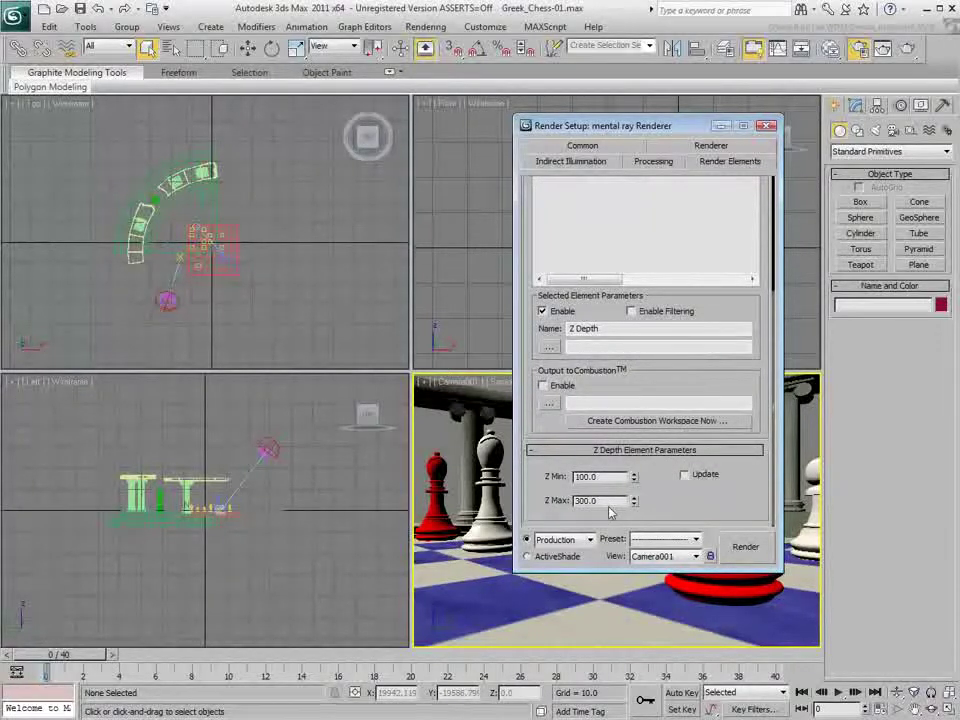
pyautogui.moveTo(607, 502); pyautogui.dragTo(543, 502)
pyautogui.write('20000')
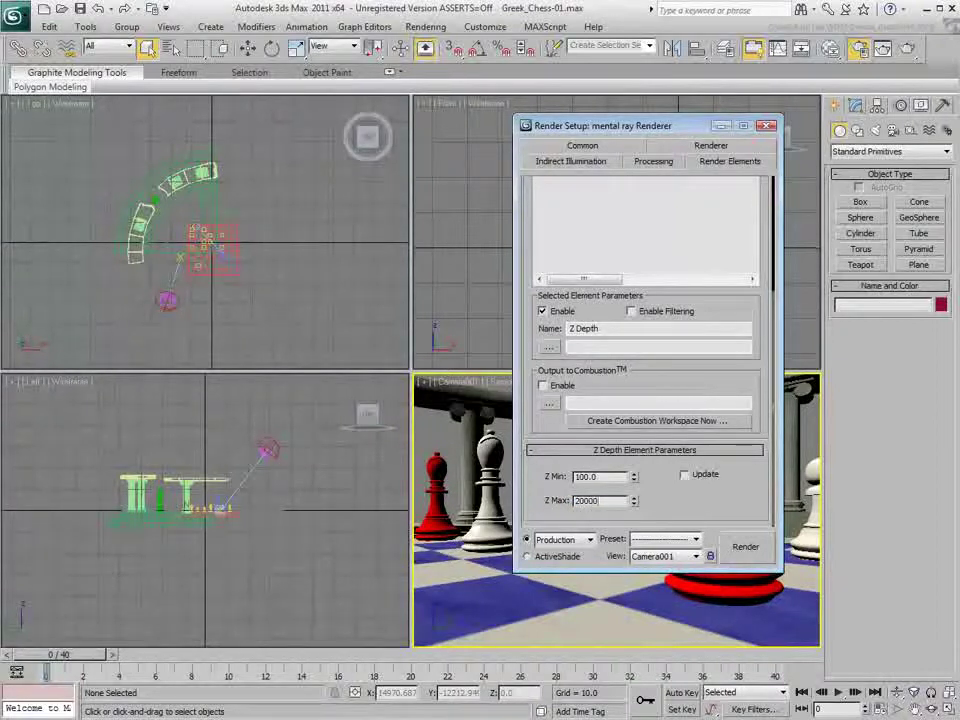
pyautogui.press('Return')
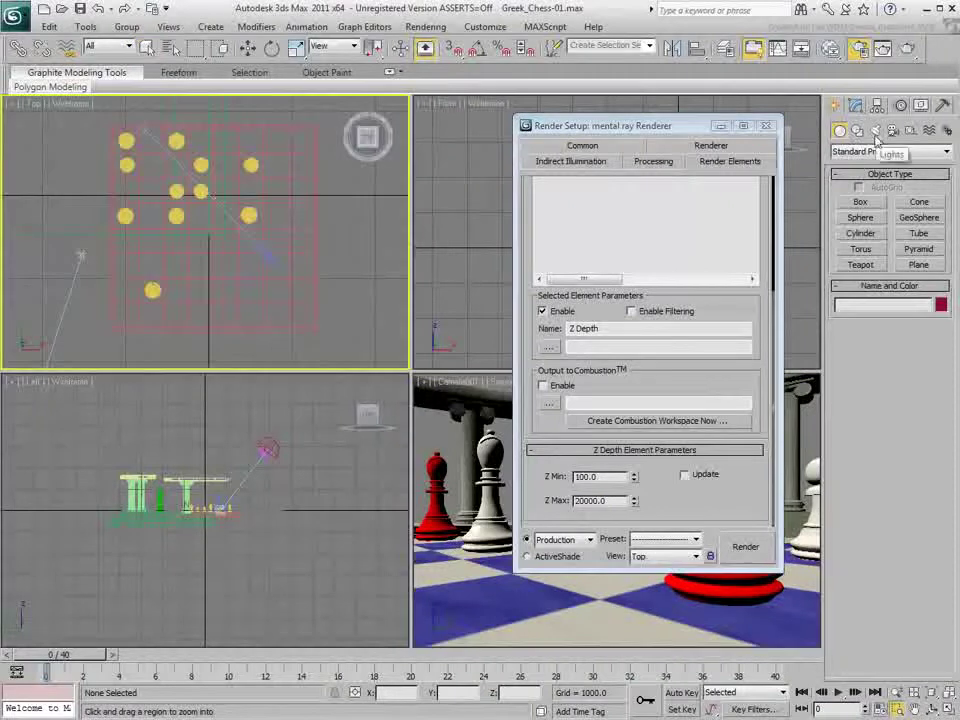
# Measure the distance from the camera to the far corner of the chessboard with a temporary Tape helper, and return to the camera view.
pyautogui.click(919, 249)
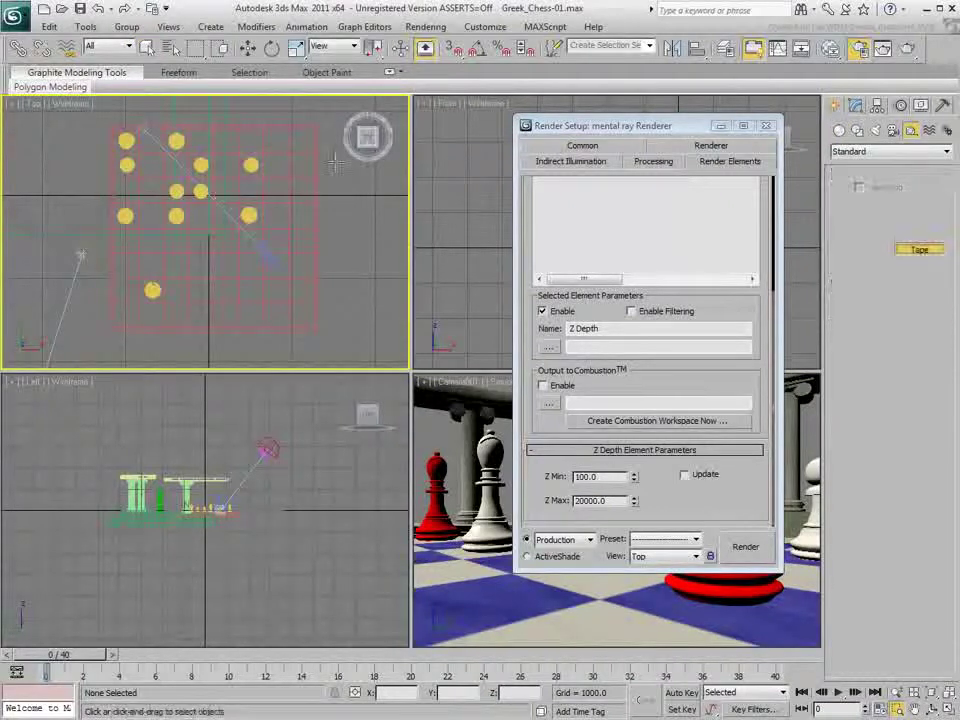
pyautogui.moveTo(268, 258); pyautogui.dragTo(130, 143)
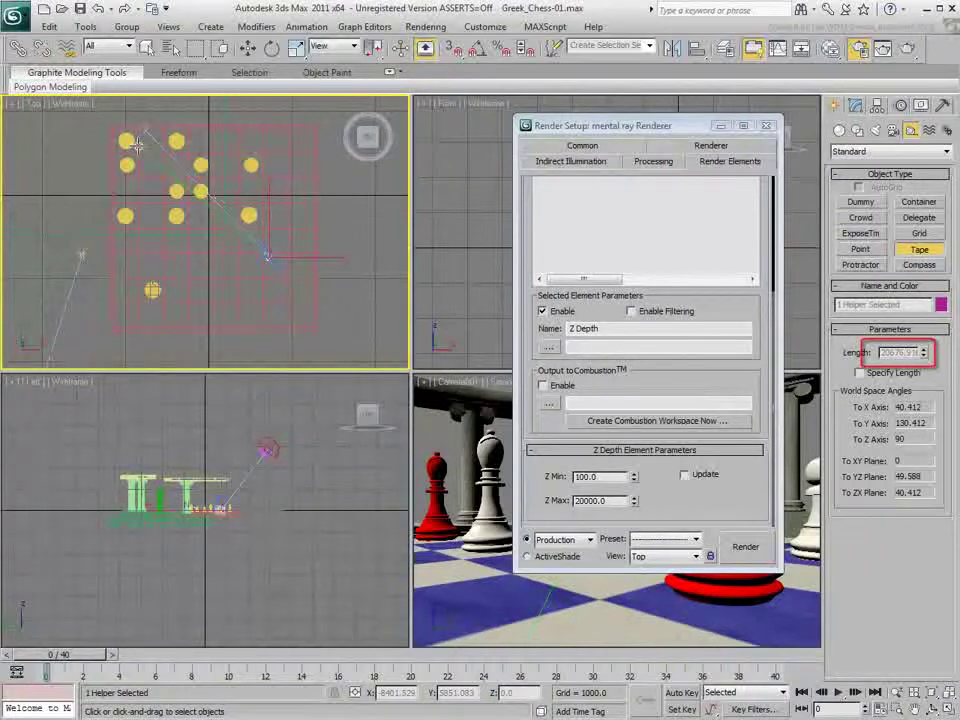
pyautogui.rightClick(257, 203)
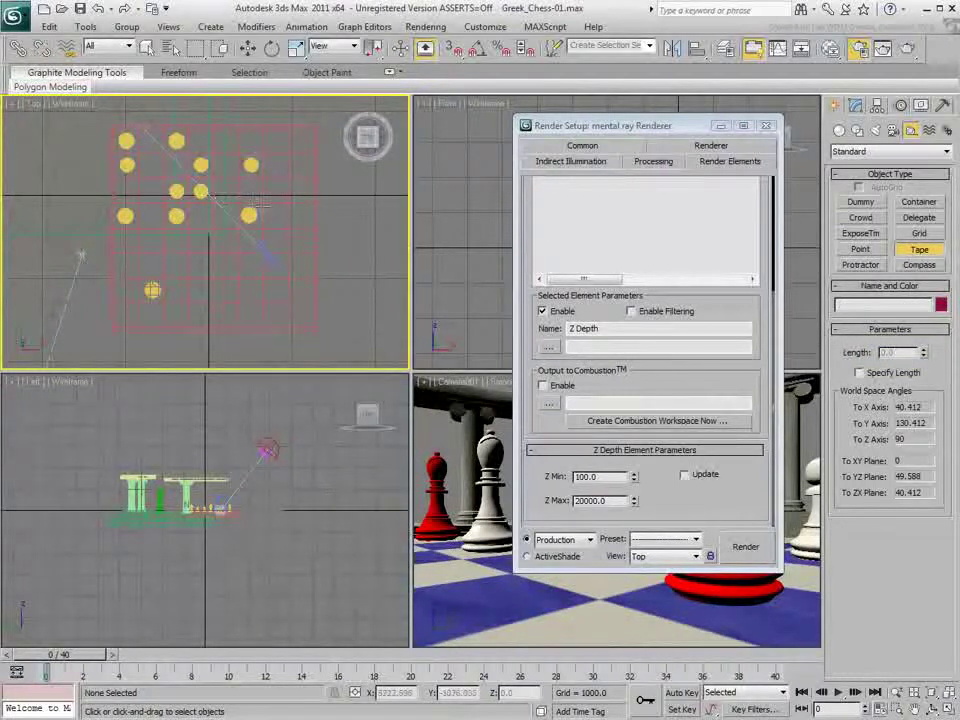
pyautogui.rightClick(440, 395)
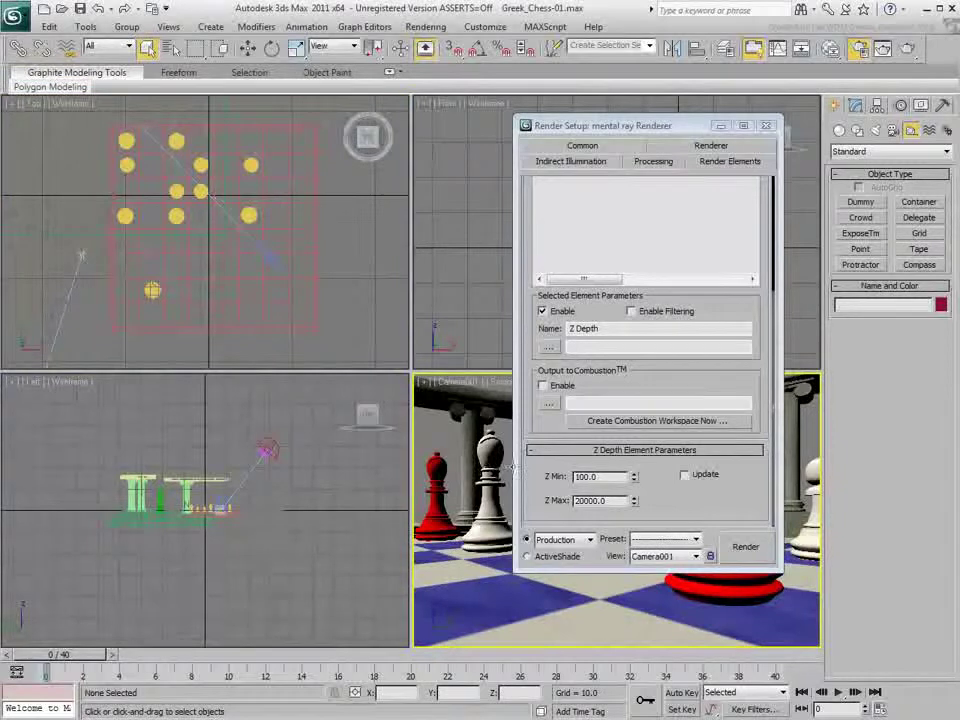
# Set the Time Output in the common render parameters to Single, after trying Active Time Segment.
pyautogui.scroll(10, 689, 498)
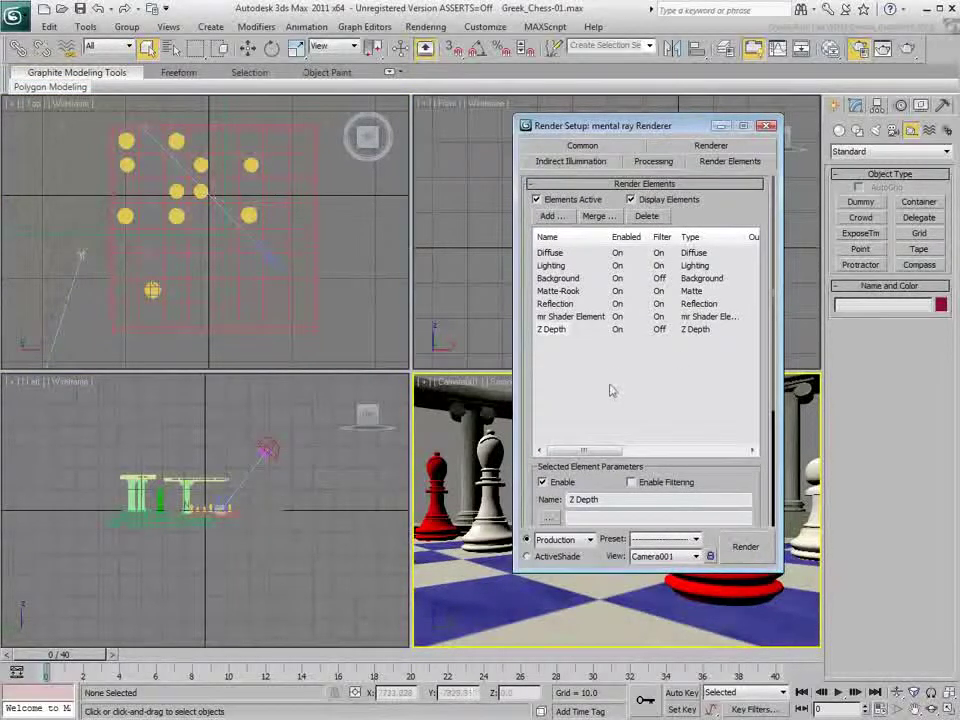
pyautogui.click(582, 145)
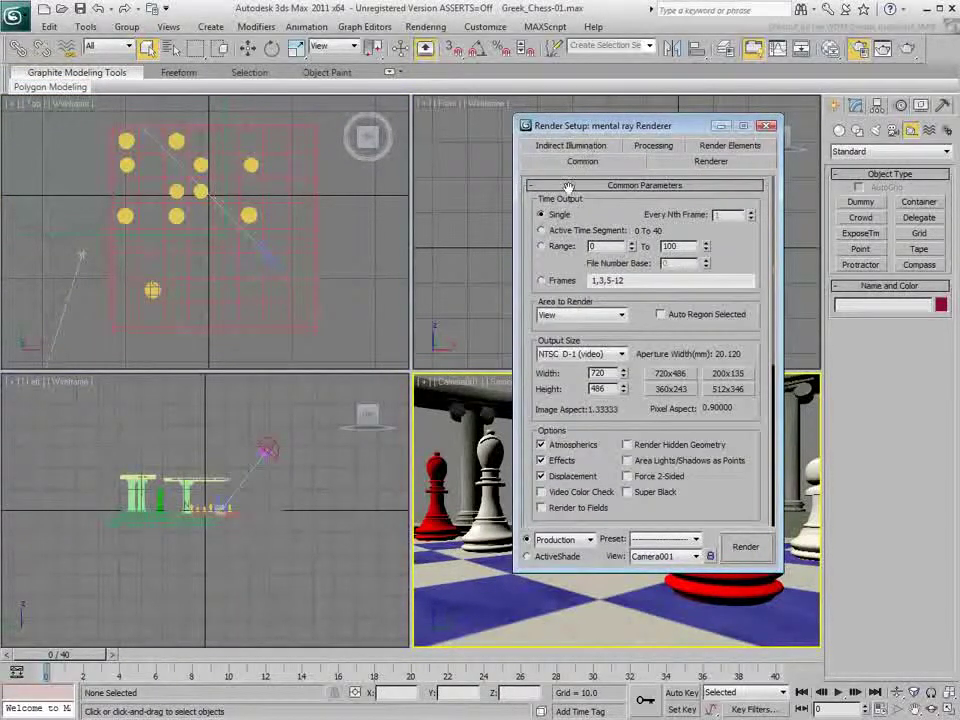
pyautogui.click(556, 218)
pyautogui.click(541, 231)
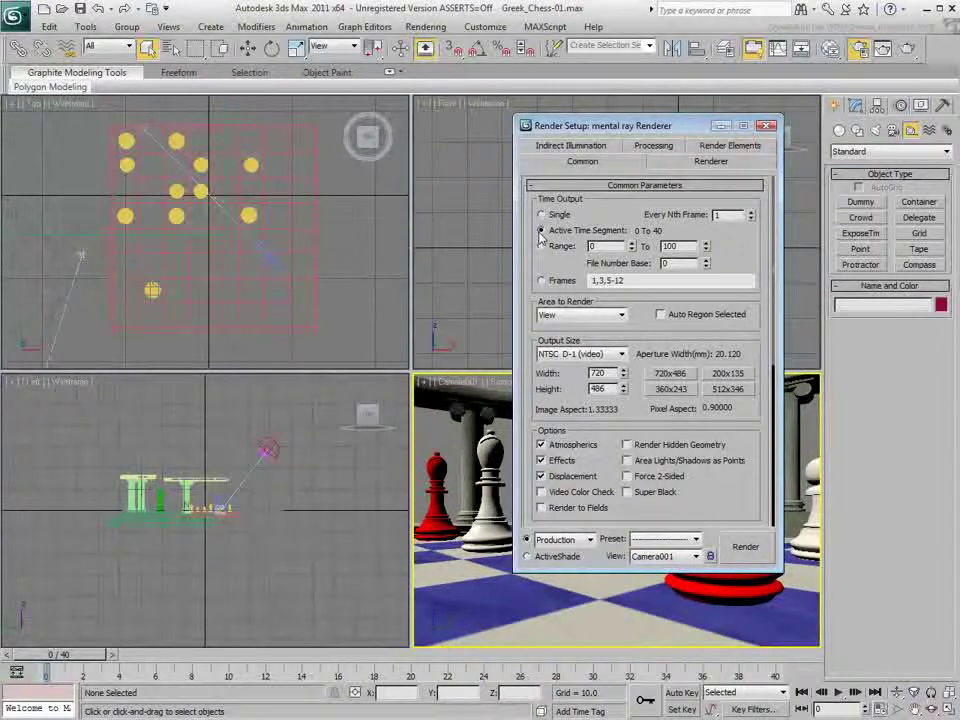
pyautogui.click(541, 215)
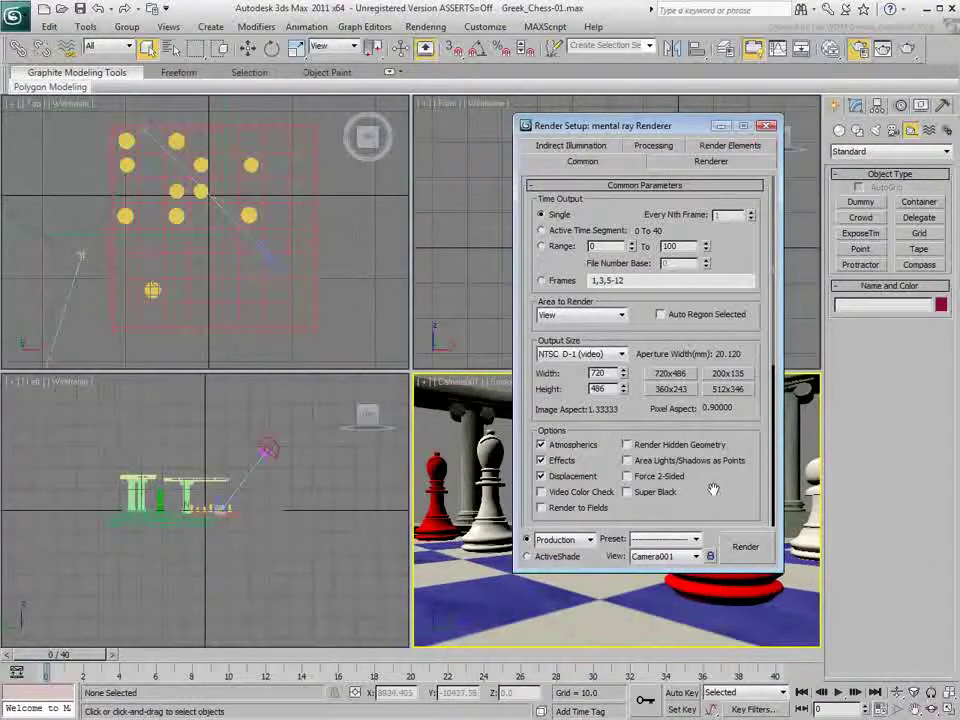
# Set the render output file to CHESS.EXR in the Files folder.
pyautogui.scroll(-1, 747, 474)
pyautogui.moveTo(748, 309); pyautogui.dragTo(747, 306)
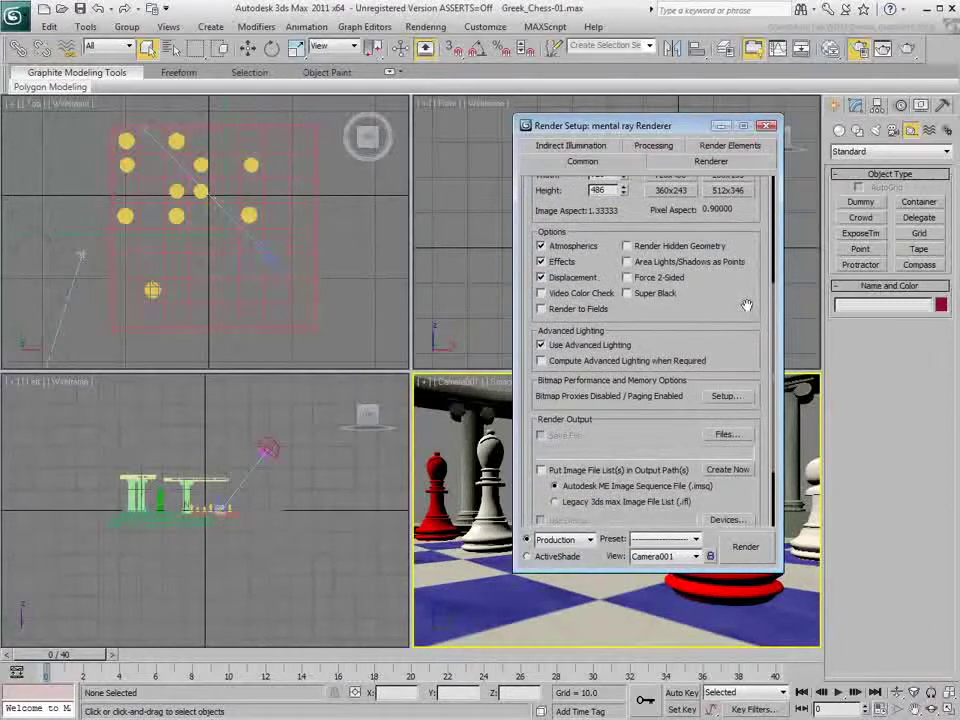
pyautogui.click(724, 436)
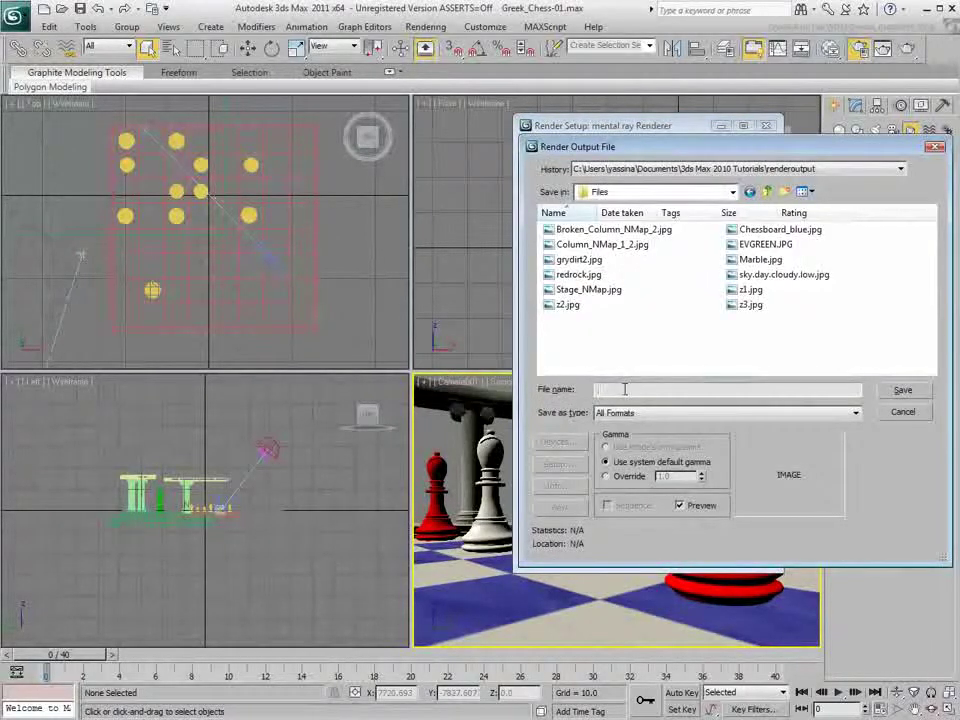
pyautogui.write('Ch')
pyautogui.press('BackSpace')
pyautogui.write('HESS.EXR')
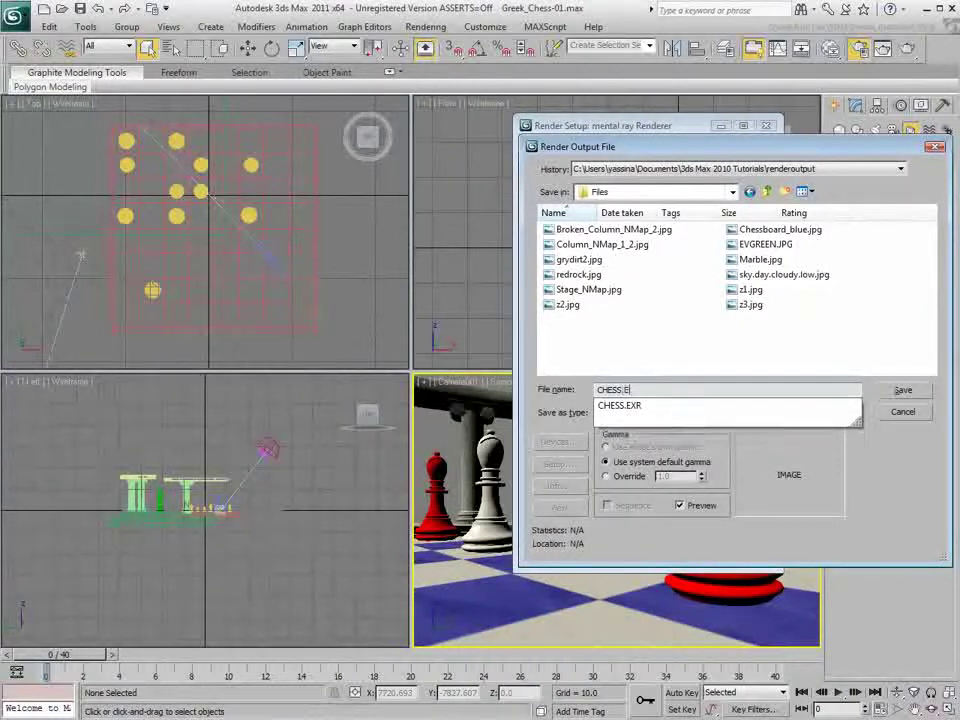
pyautogui.click(903, 391)
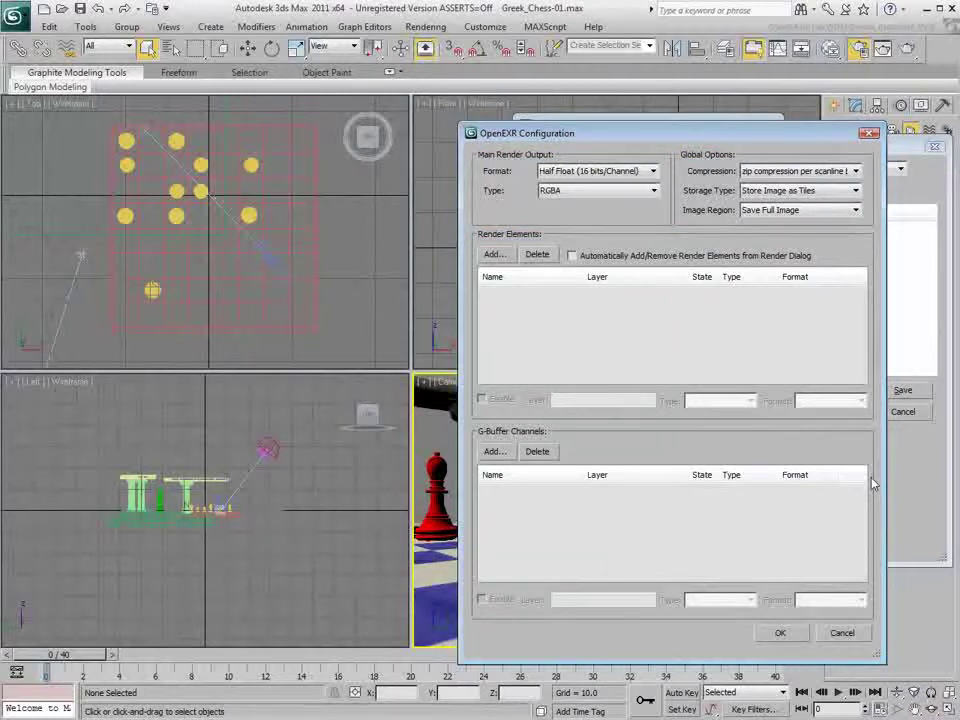
# Add all render elements, from Diffuse to Z Depth, to the OpenEXR output with automatic adding from the render dialog turned off.
pyautogui.click(571, 256)
pyautogui.click(571, 256)
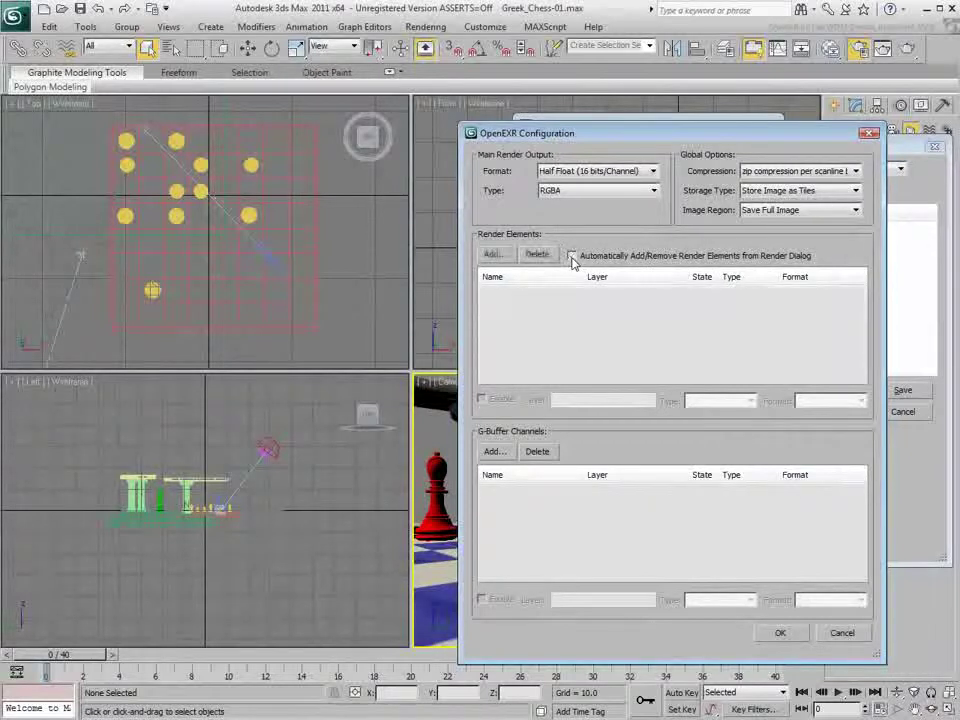
pyautogui.click(492, 255)
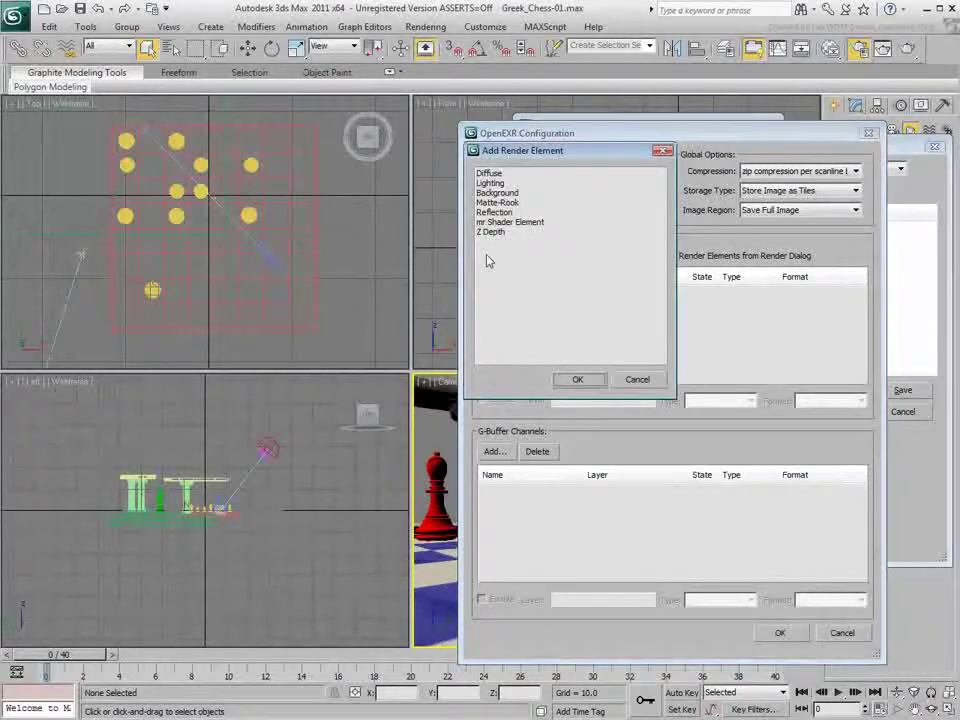
pyautogui.moveTo(501, 175); pyautogui.dragTo(561, 336)
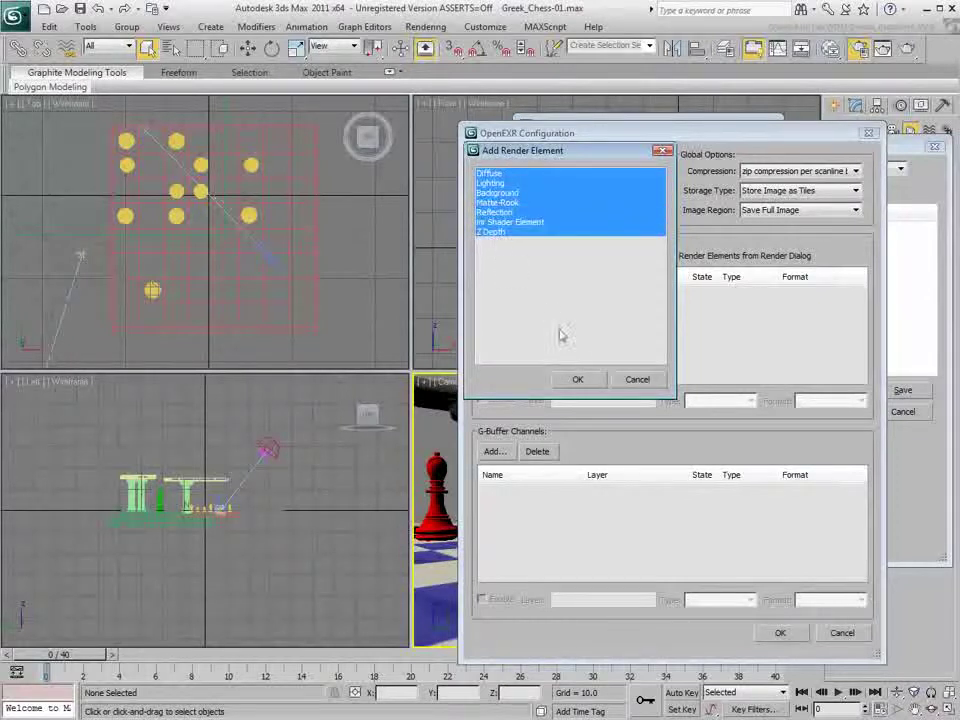
pyautogui.click(578, 380)
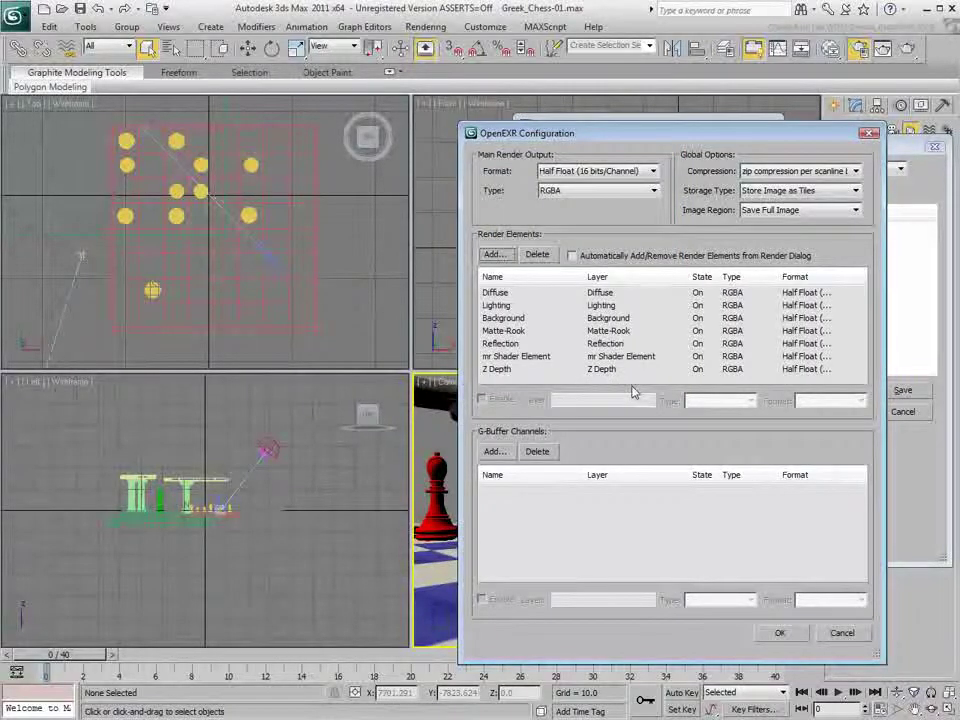
# Check the Background element's layer, type and format settings, and accept the OpenEXR configuration.
pyautogui.click(508, 318)
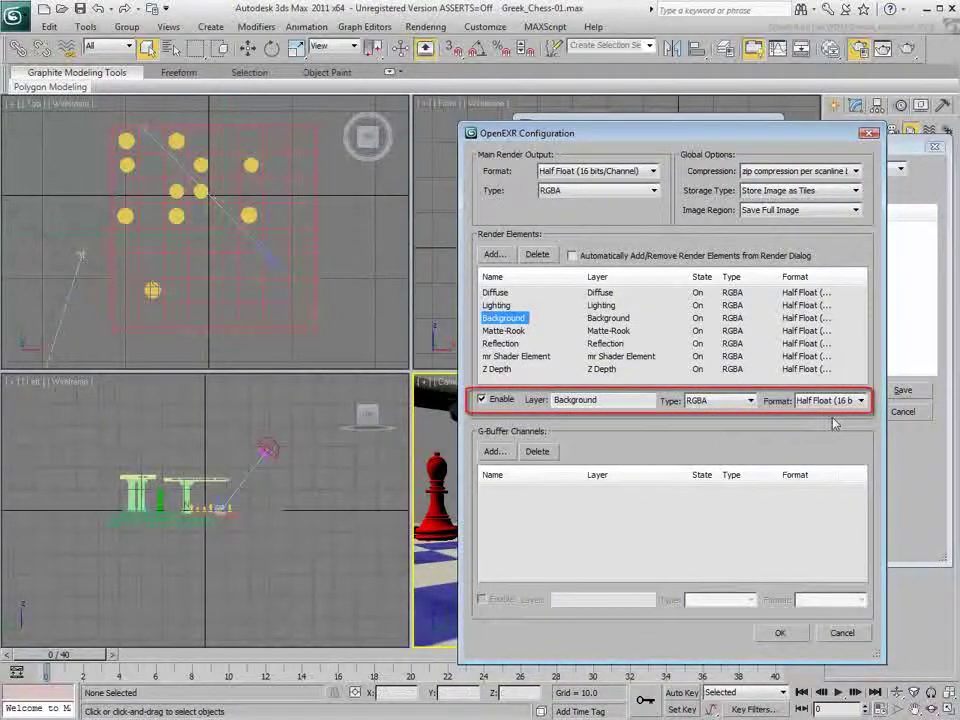
pyautogui.click(558, 330)
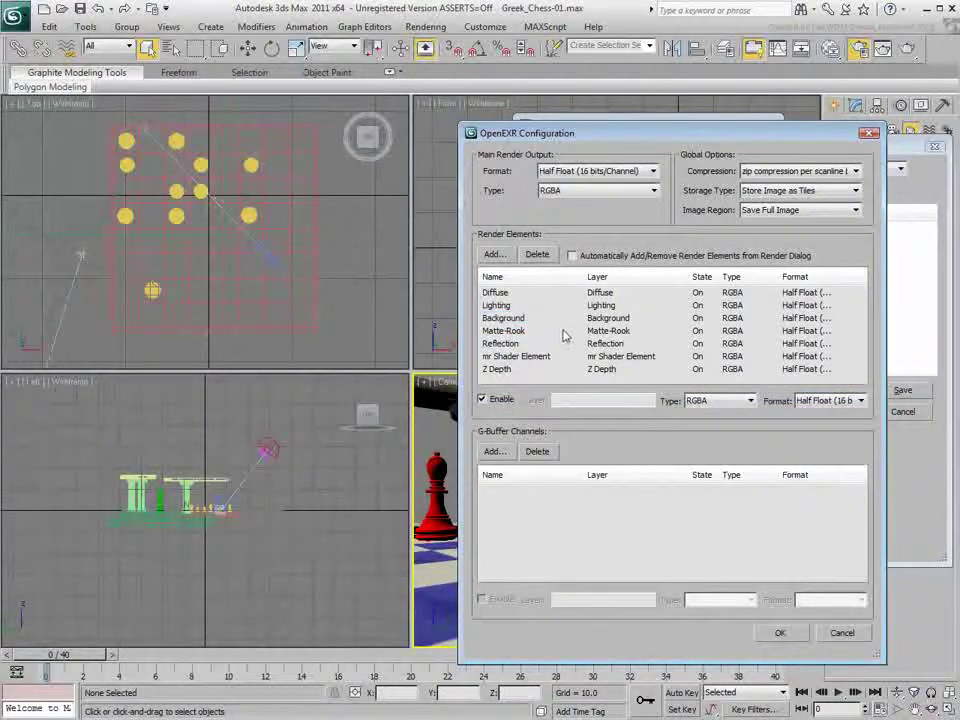
pyautogui.press('Return')
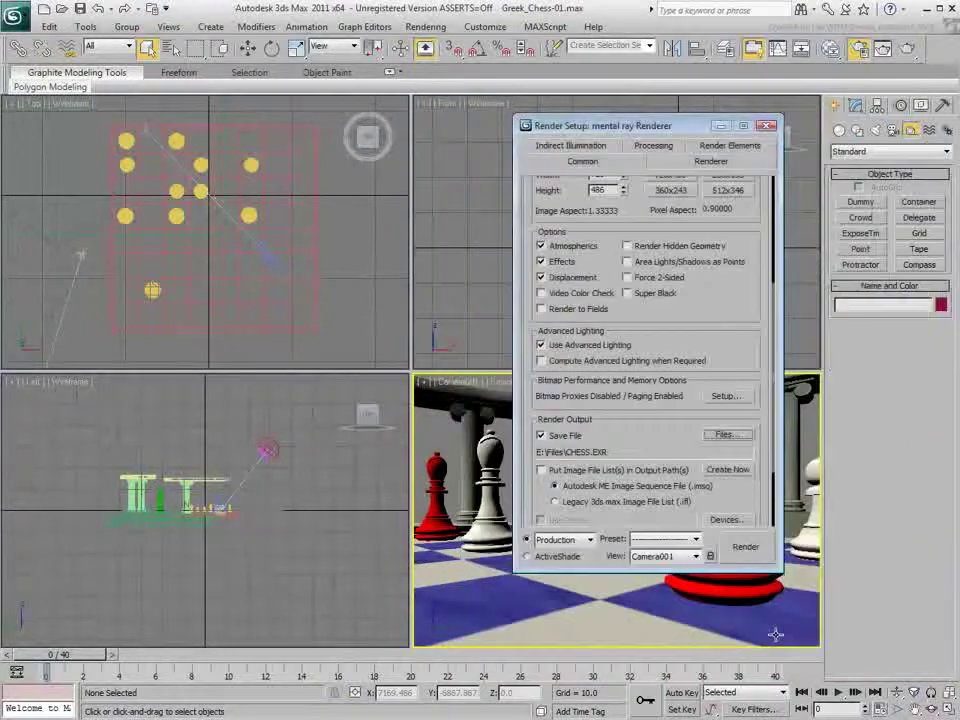
# Render the Camera001 view to the output file and close the Render Setup dialog.
pyautogui.click(746, 548)
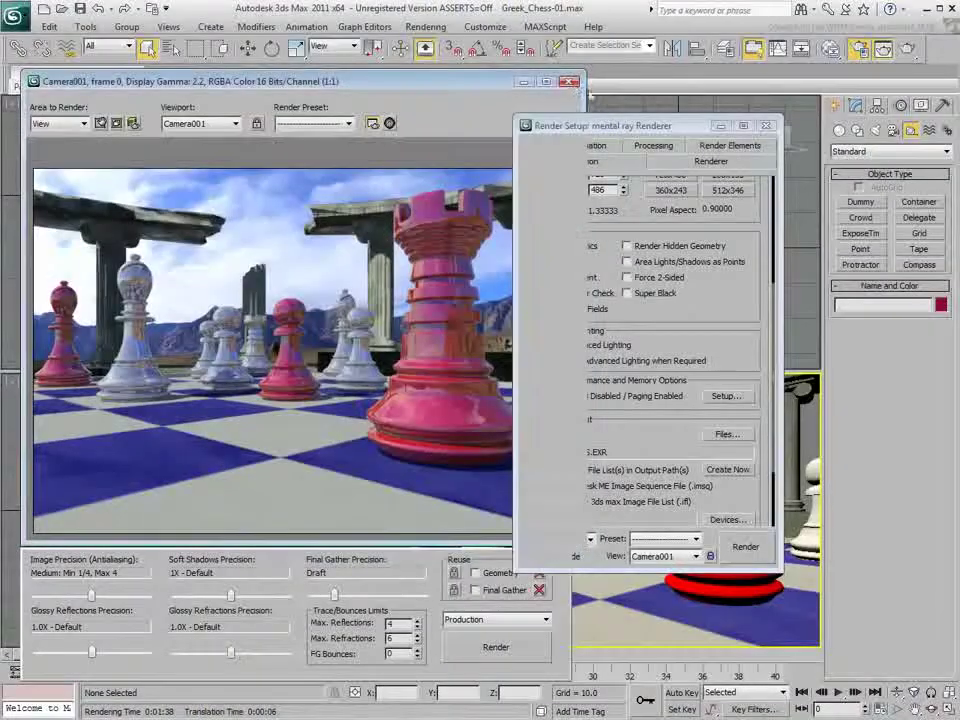
pyautogui.click(766, 126)
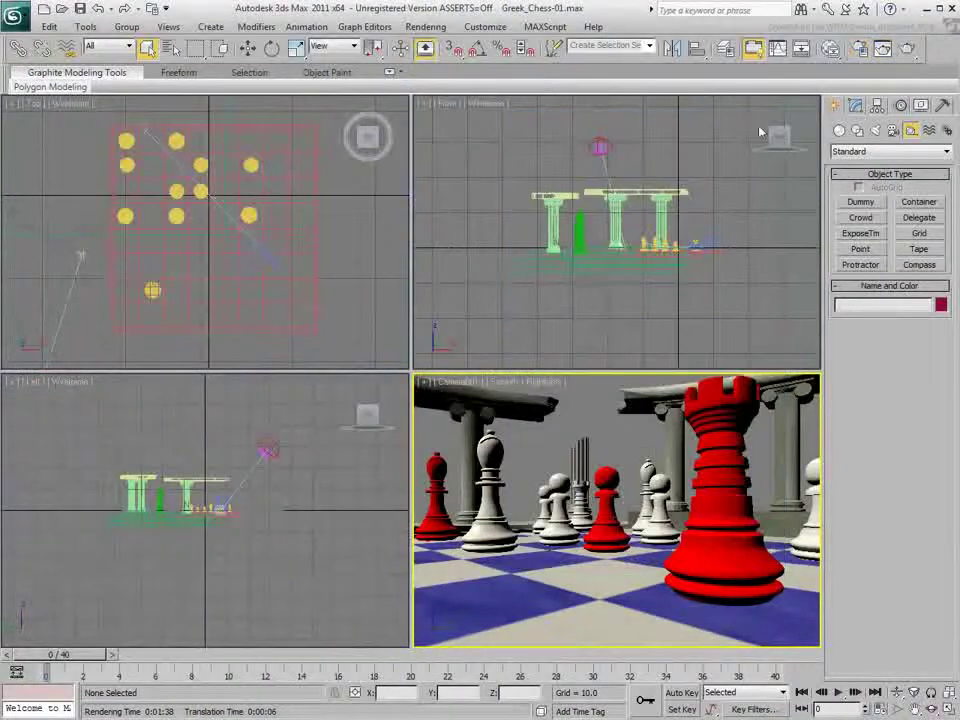